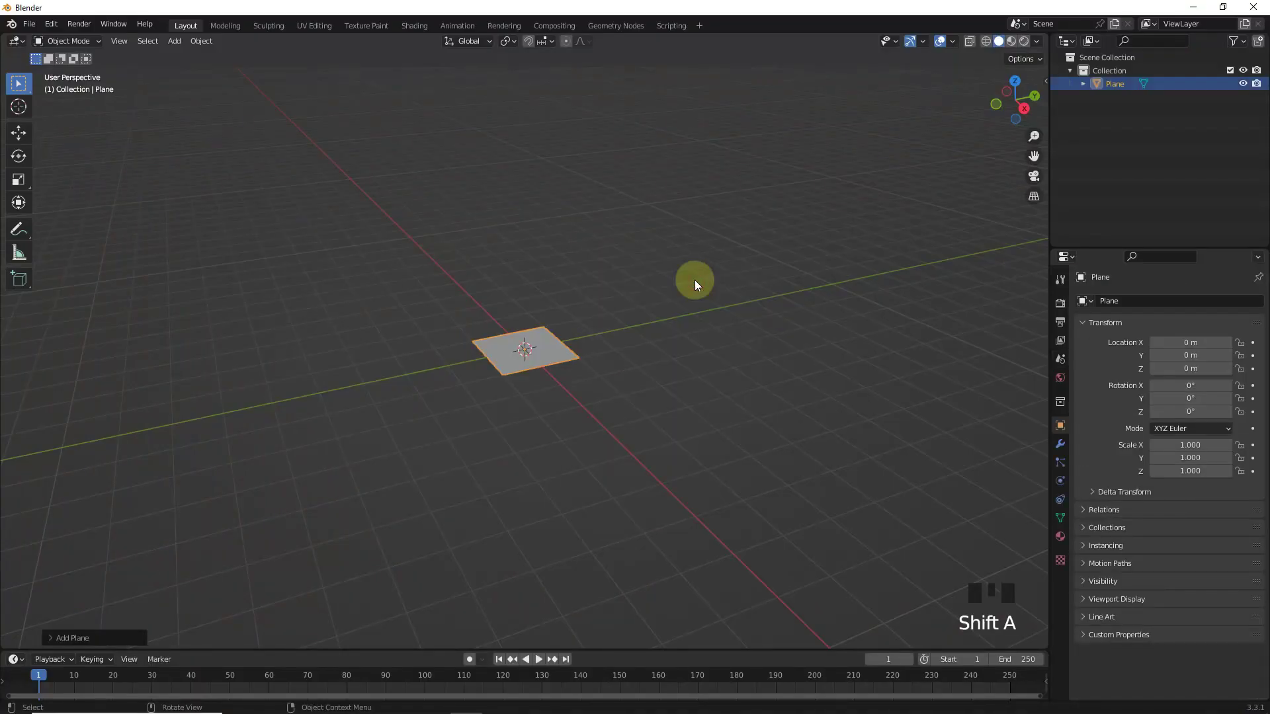
type("s20")
Scale the plane up twentyfold and cut two centred edge loops across it in Edit Mode.
left_click(694, 279)
scroll(694, 281, "down", 2)
scroll(695, 280, "down", 4)
key("Tab")
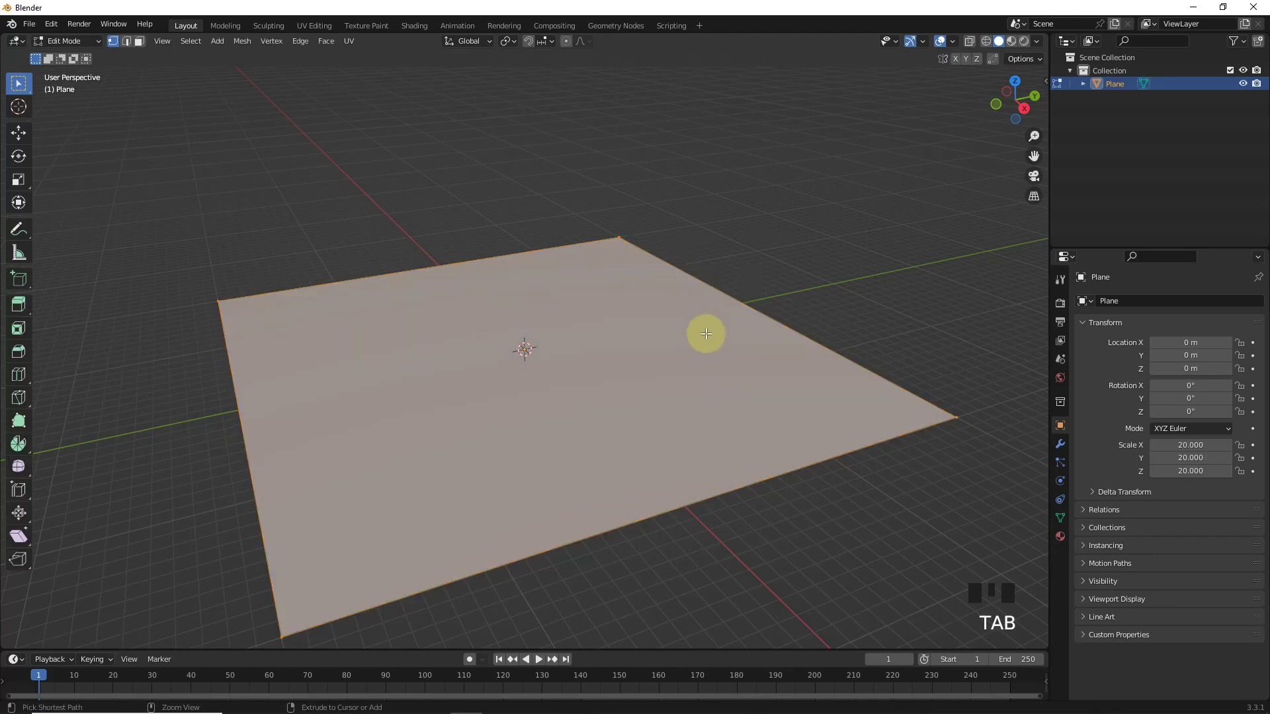
key("ctrl+r")
left_click(667, 541)
right_click(684, 496)
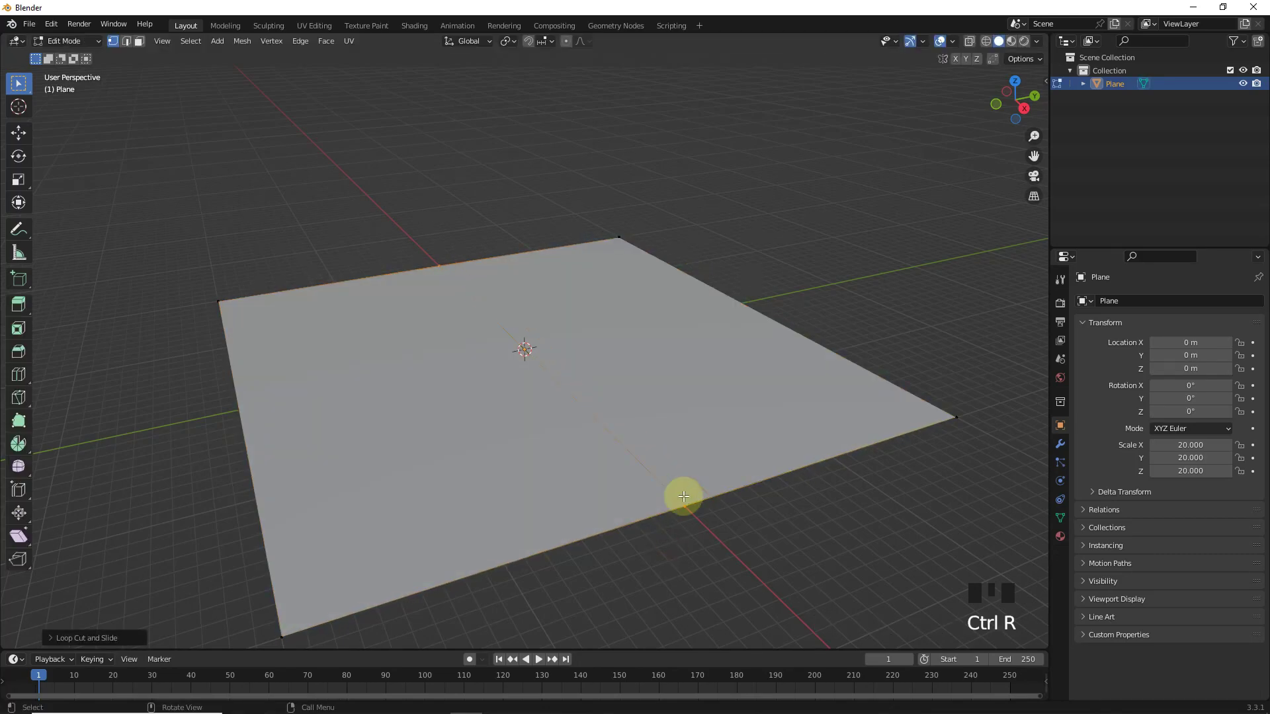
key("ctrl+r")
left_click(794, 318)
right_click(793, 318)
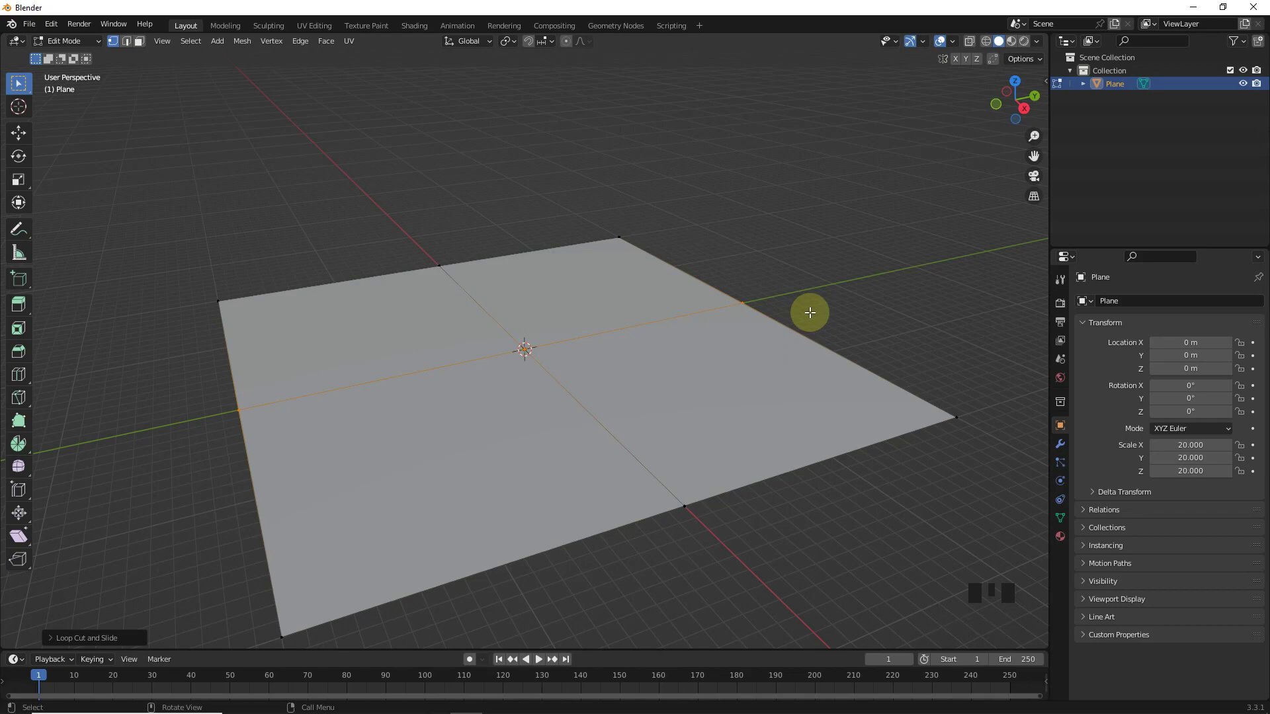
Bevel the two centre edge loops into strips.
left_click(130, 46)
left_click(569, 395, "alt")
left_click(600, 328, "alt+shift")
key("ctrl+b")
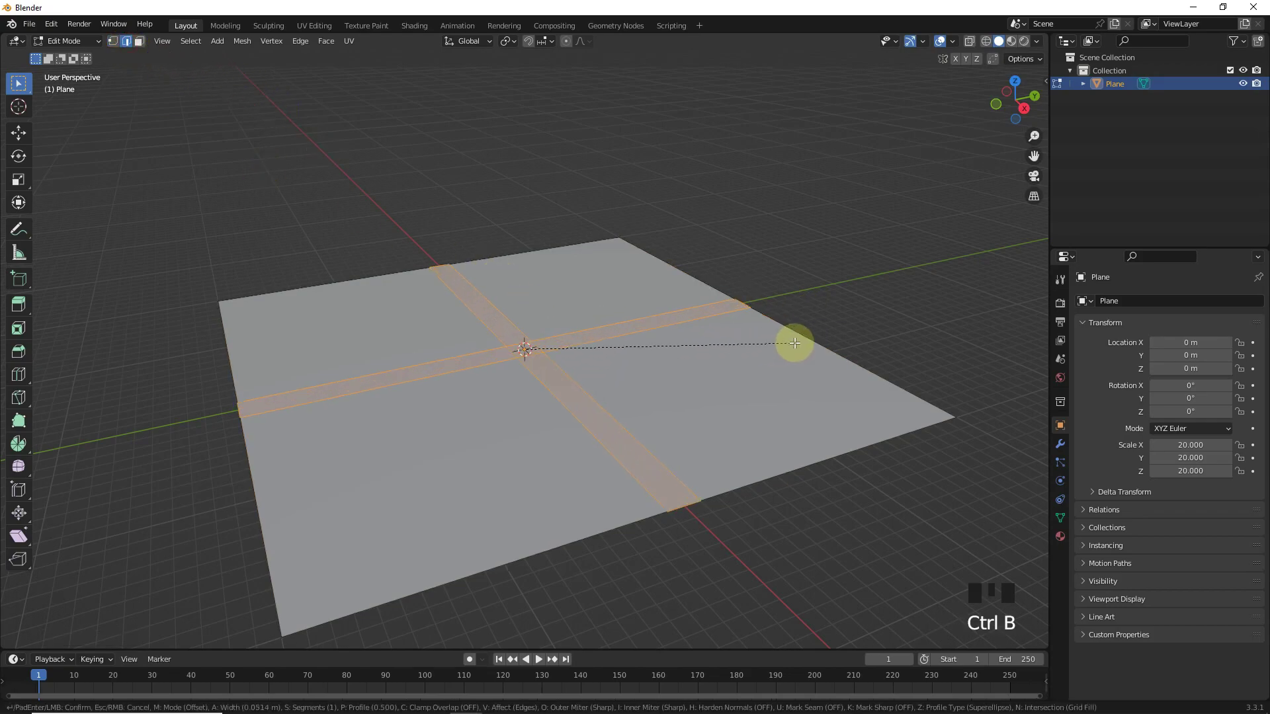
left_click(794, 347)
left_click(61, 638)
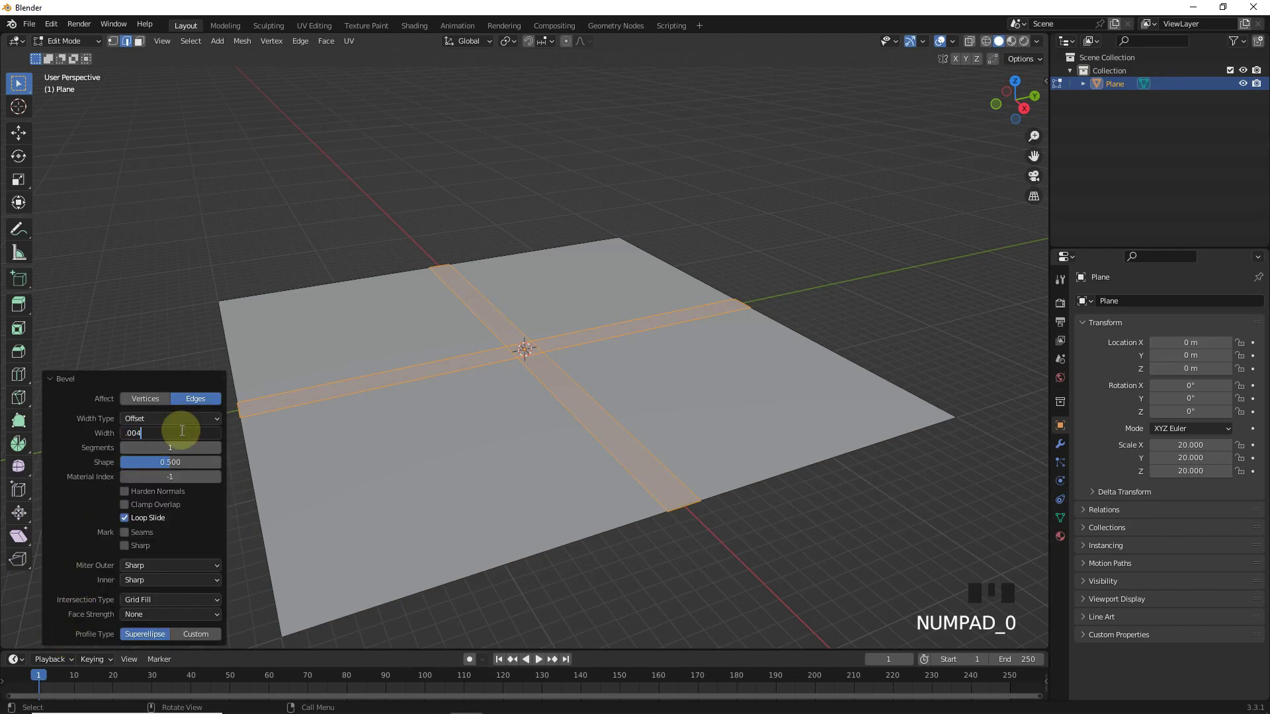
left_click(616, 402)
Add centred loop cuts on one axis and squeeze them to 0.2 toward the centre line.
key("ctrl+r")
left_click(613, 404)
right_click(596, 357)
key("ctrl+r")
left_click(506, 306)
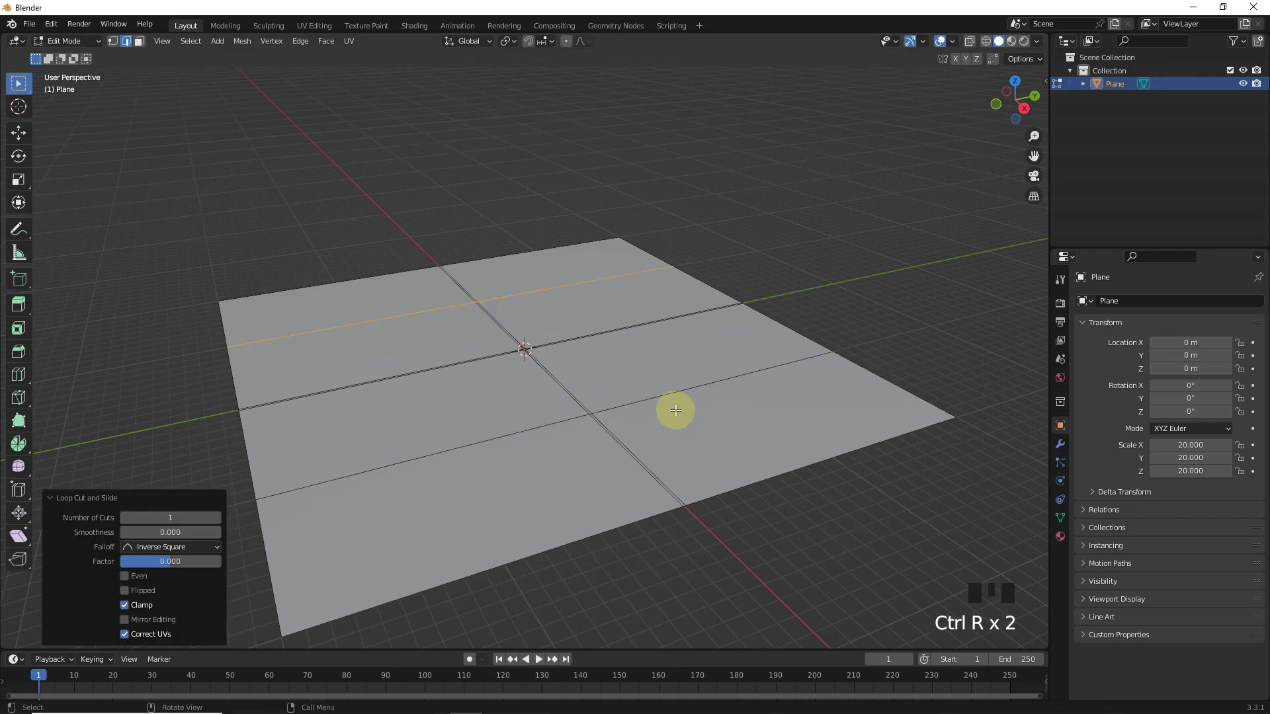
left_click(663, 399, "alt+shift")
key("s")
type(".2")
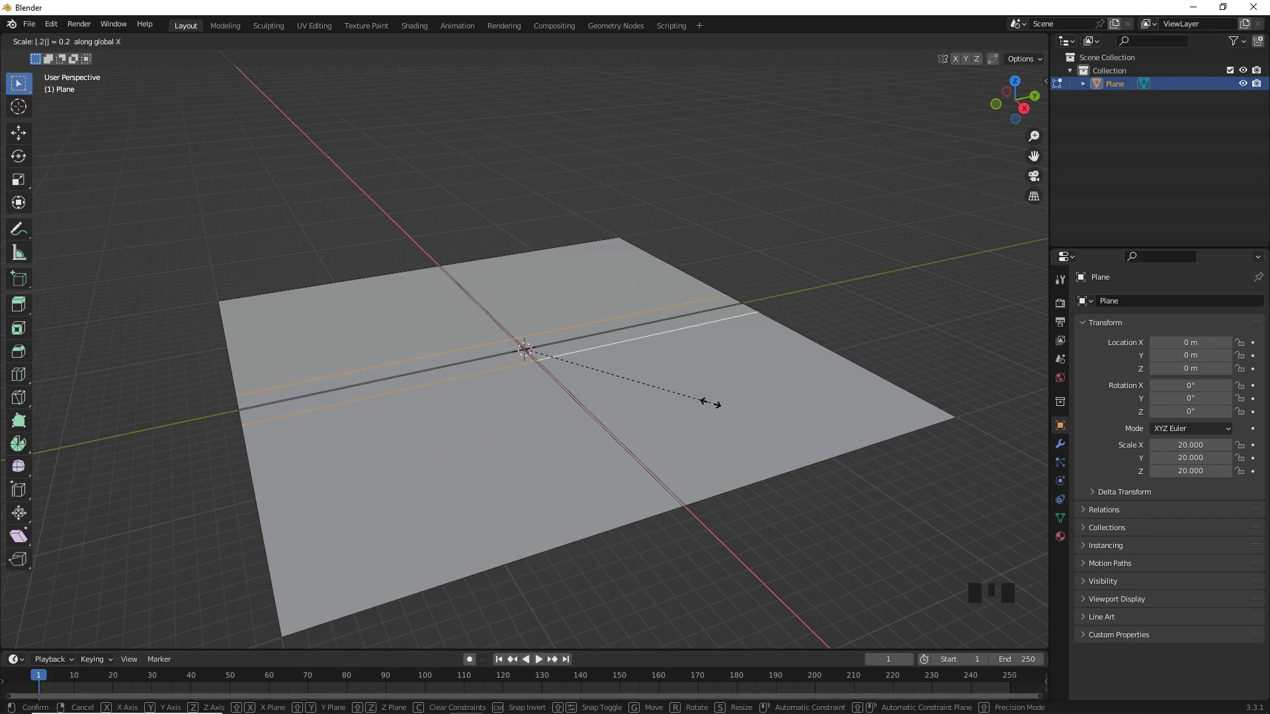
left_click(516, 400)
Add centred loop cuts on the other axis and squeeze them to 0.2 along Y.
key("ctrl+r")
left_click(497, 368)
key("ctrl+r")
left_click(681, 326)
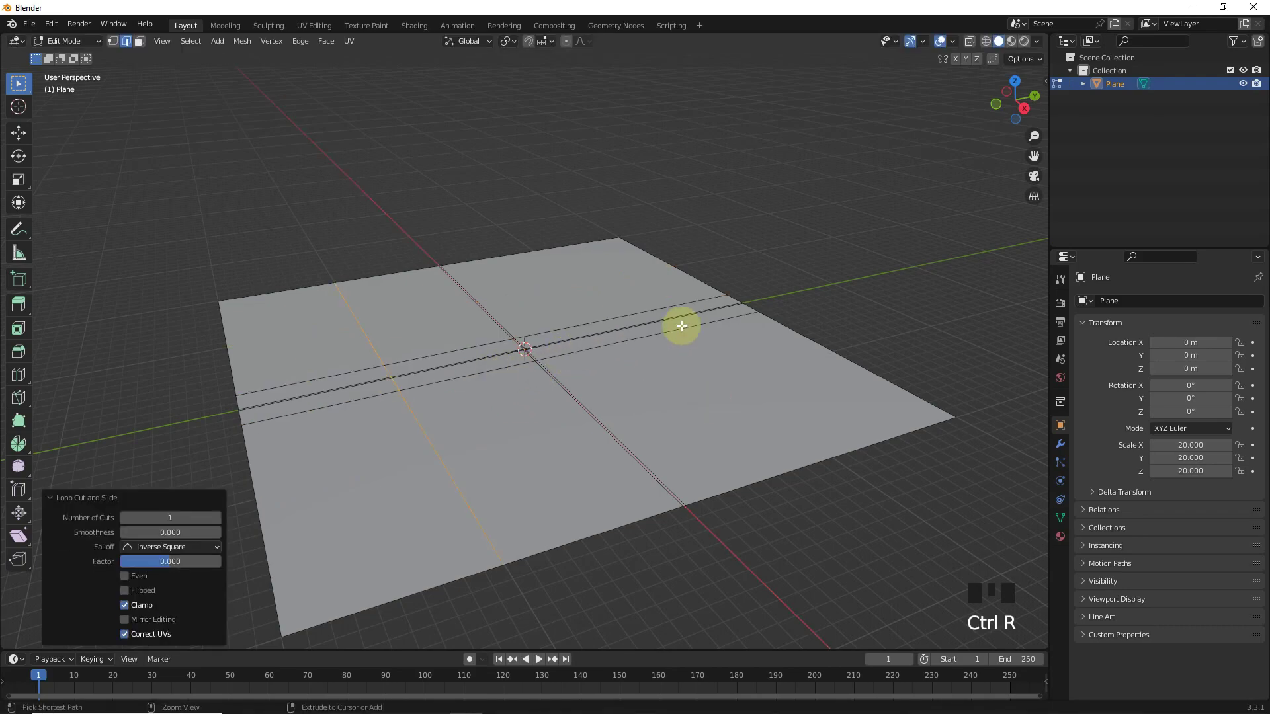
right_click(690, 322)
left_click(691, 322)
left_click(587, 433, "alt+shift")
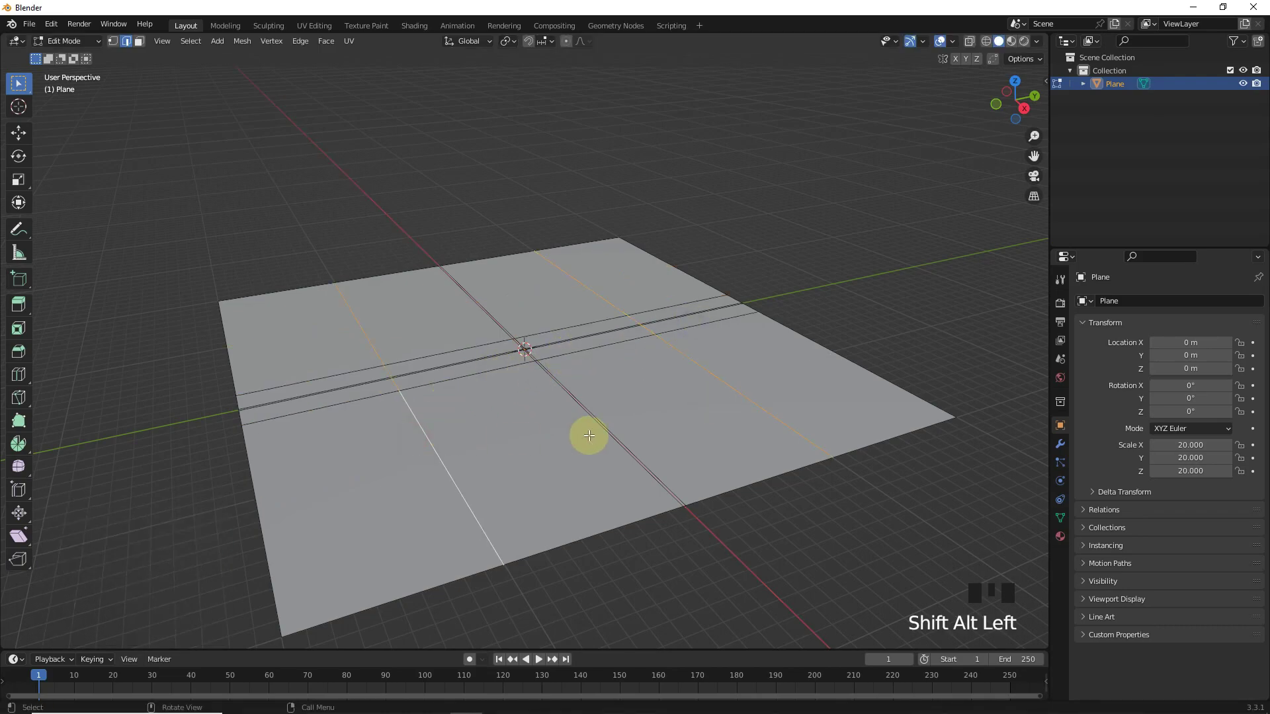
key("s")
key("y")
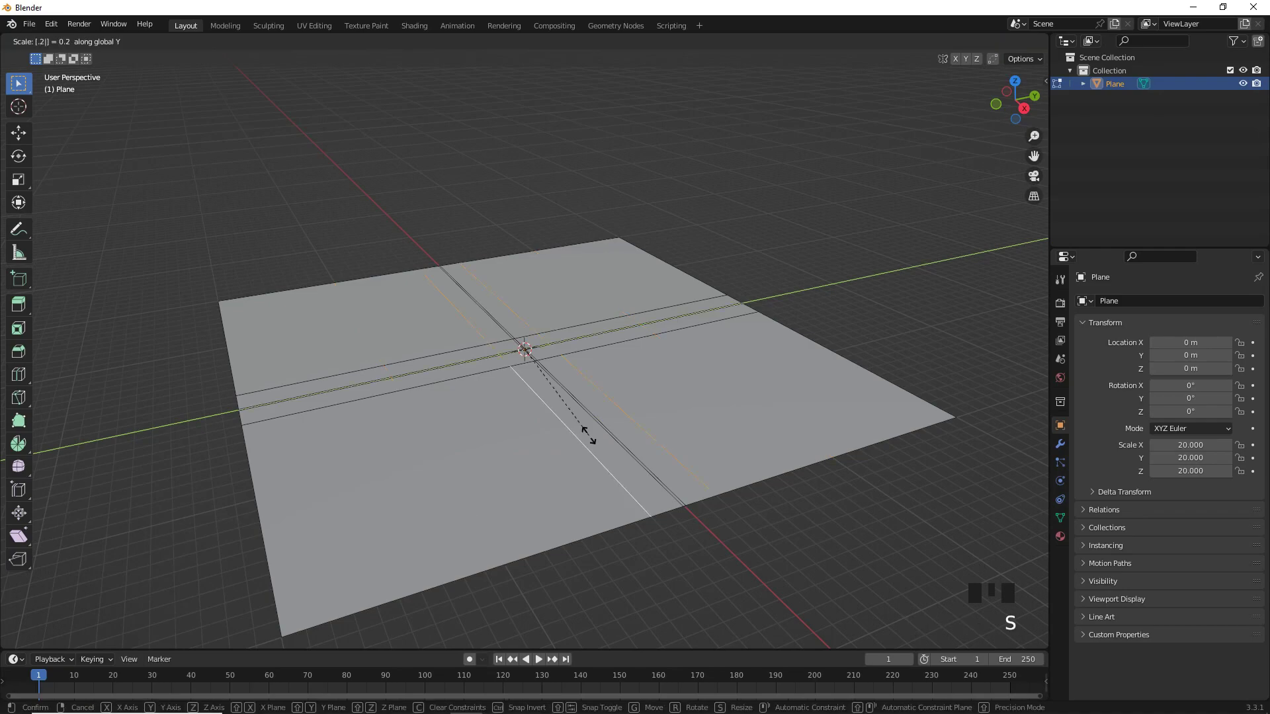
left_click(588, 434)
scroll(609, 220, "up", 3)
Cut centred edge loops across both thin cross strips.
middle_click_drag(609, 221, 601, 279)
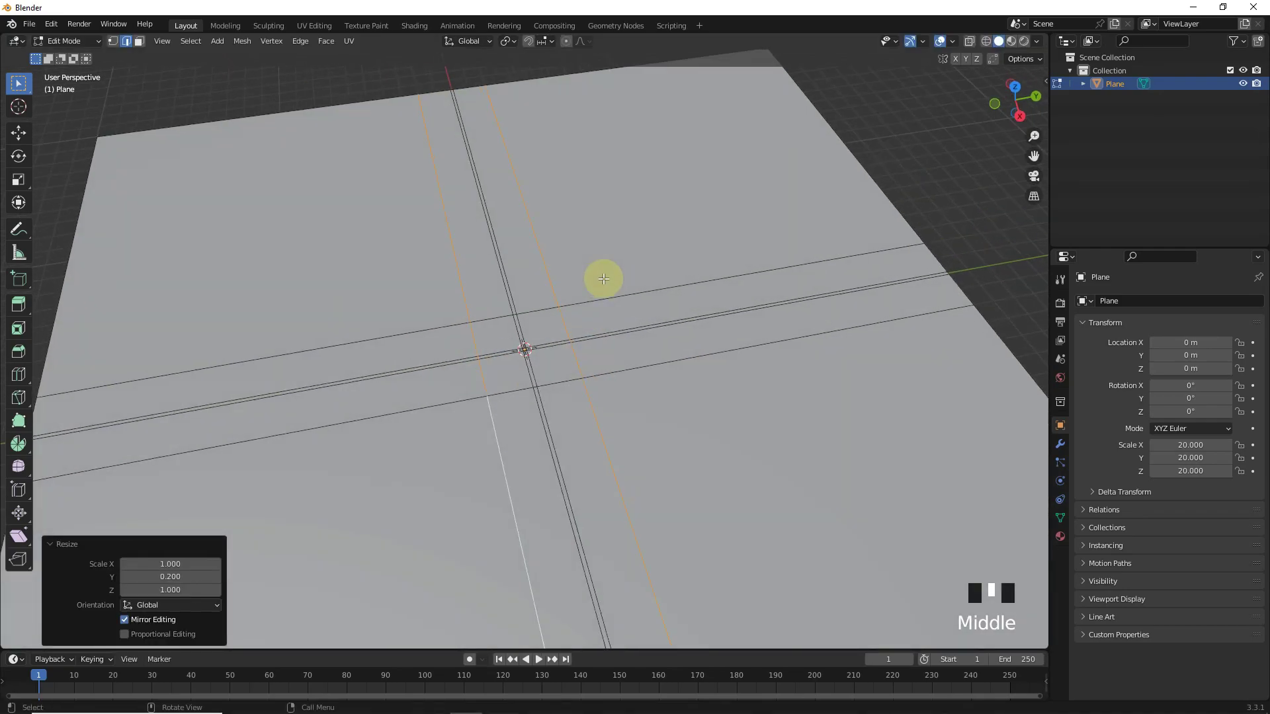
scroll(550, 346, "up", 7)
scroll(531, 362, "up", 3)
key("ctrl+r")
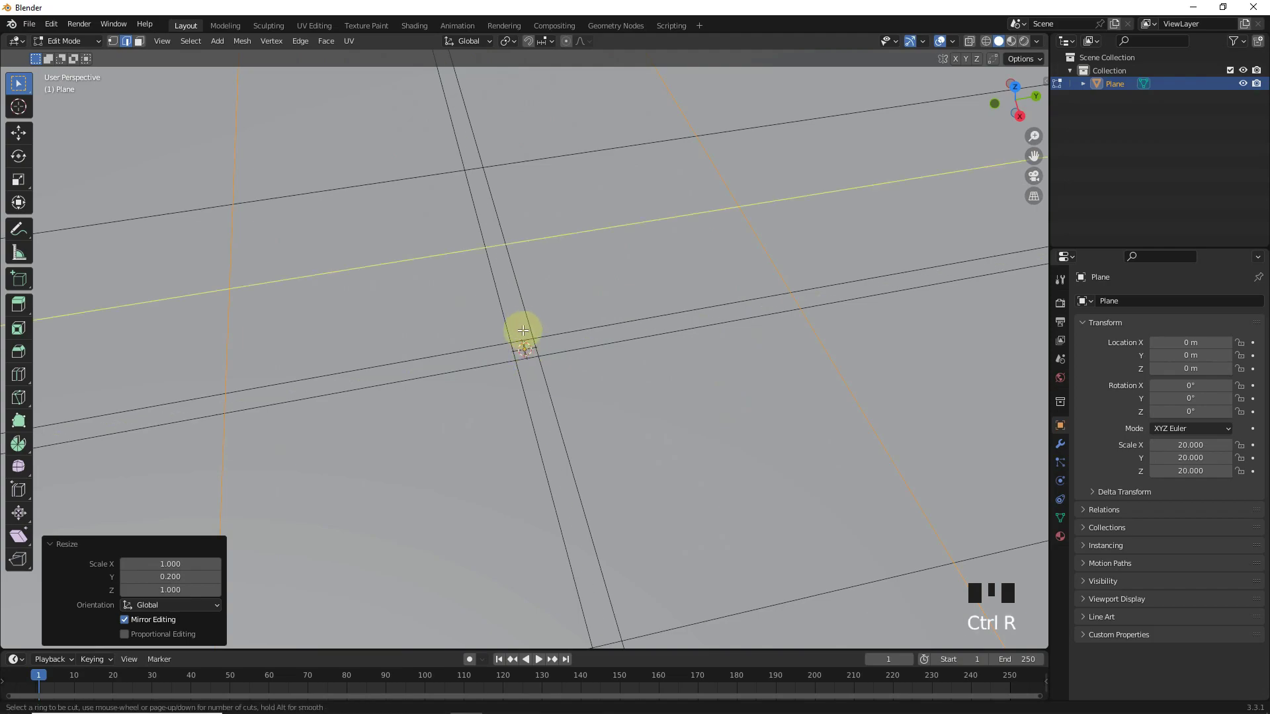
left_click(522, 345)
right_click(522, 344)
key("ctrl+r")
scroll(454, 311, "up", 5)
left_click(567, 376)
Select the thin strip faces forming the cross on all four sides of the centre.
left_click(563, 287, "shift")
left_click(606, 394, "shift")
left_click(505, 424, "shift")
left_click(596, 536, "shift")
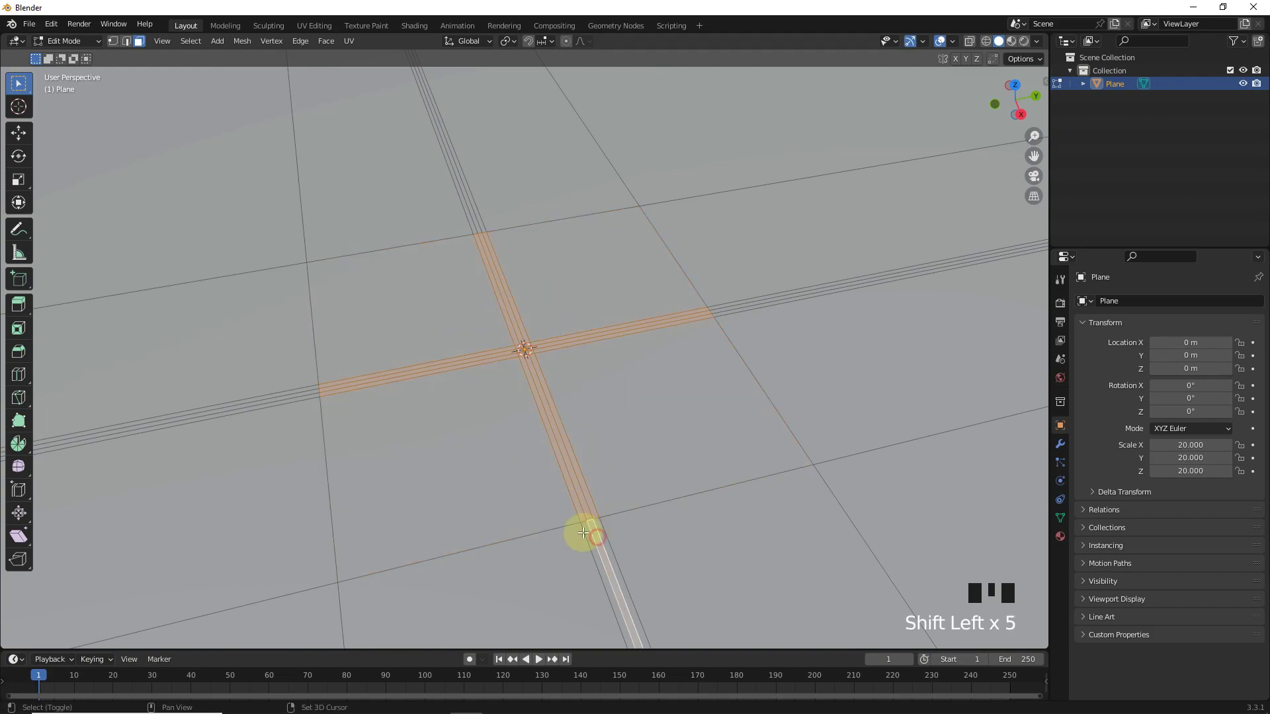
left_click(305, 392, "shift")
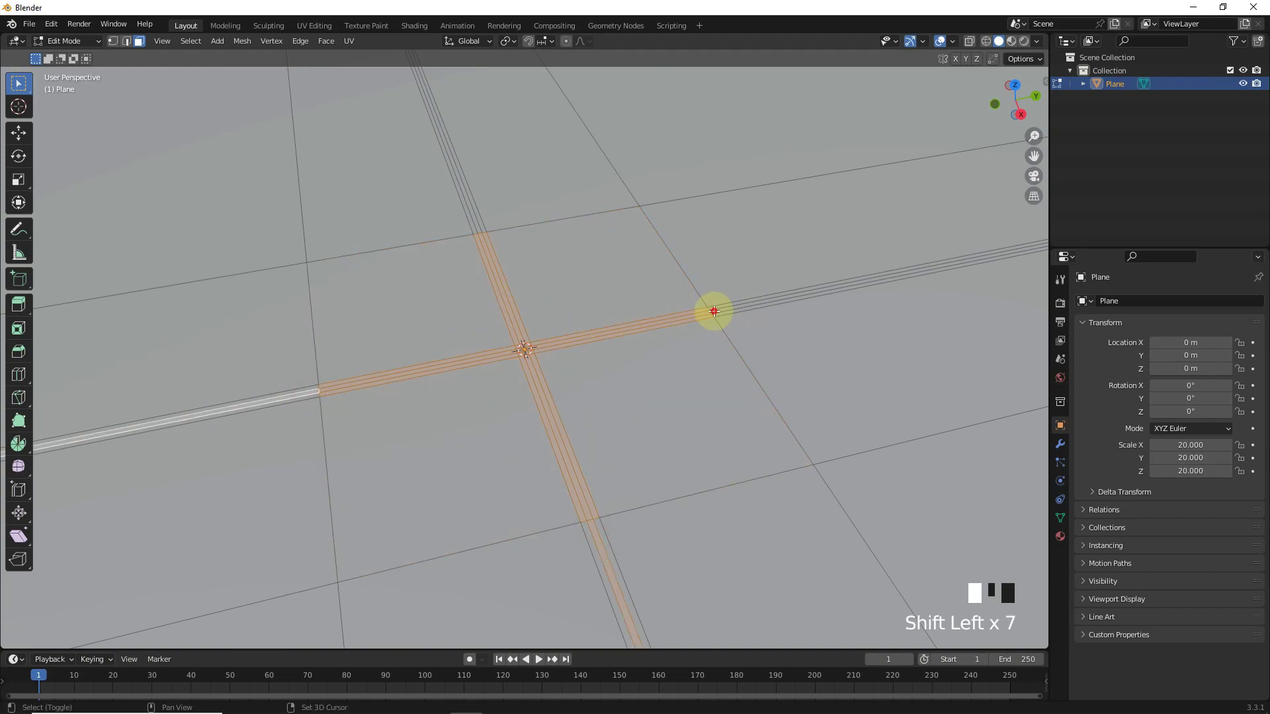
left_click(713, 312, "shift")
left_click(477, 227, "shift")
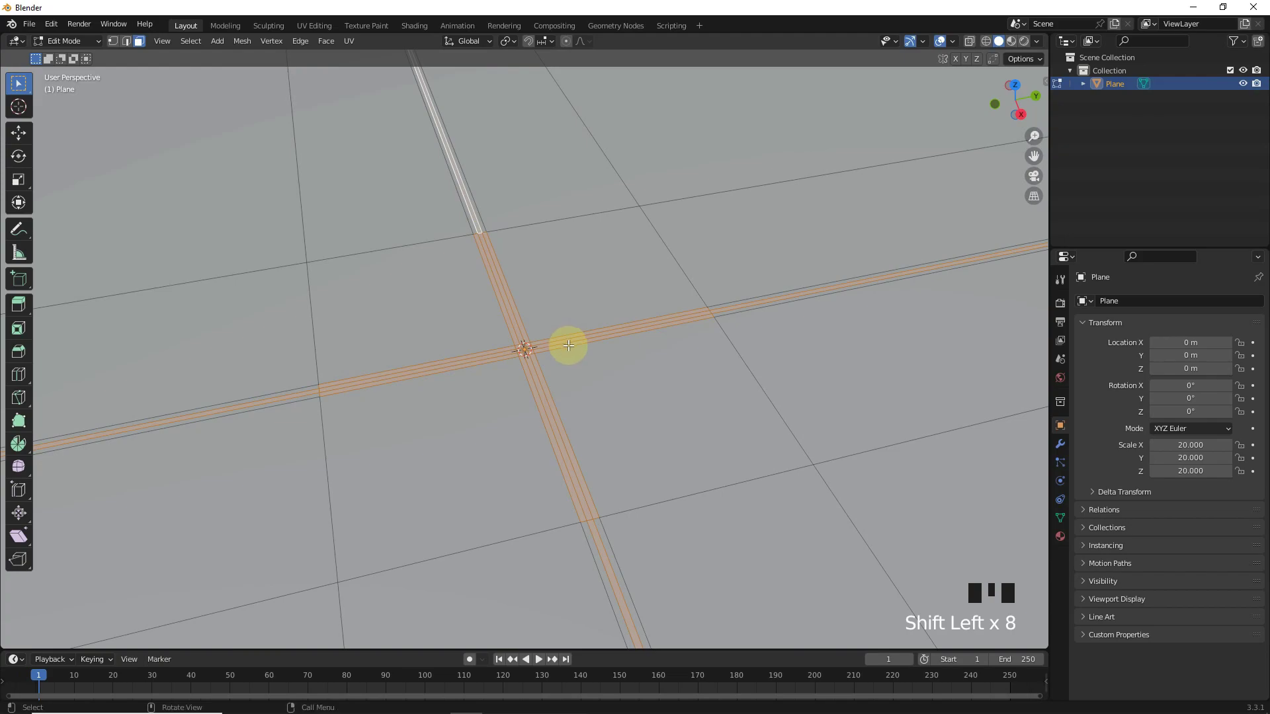
Delete the selected strip faces and extrude the whole floor plane upward.
key("Delete")
left_click(566, 340)
scroll(567, 345, "down", 3)
scroll(655, 397, "down", 9)
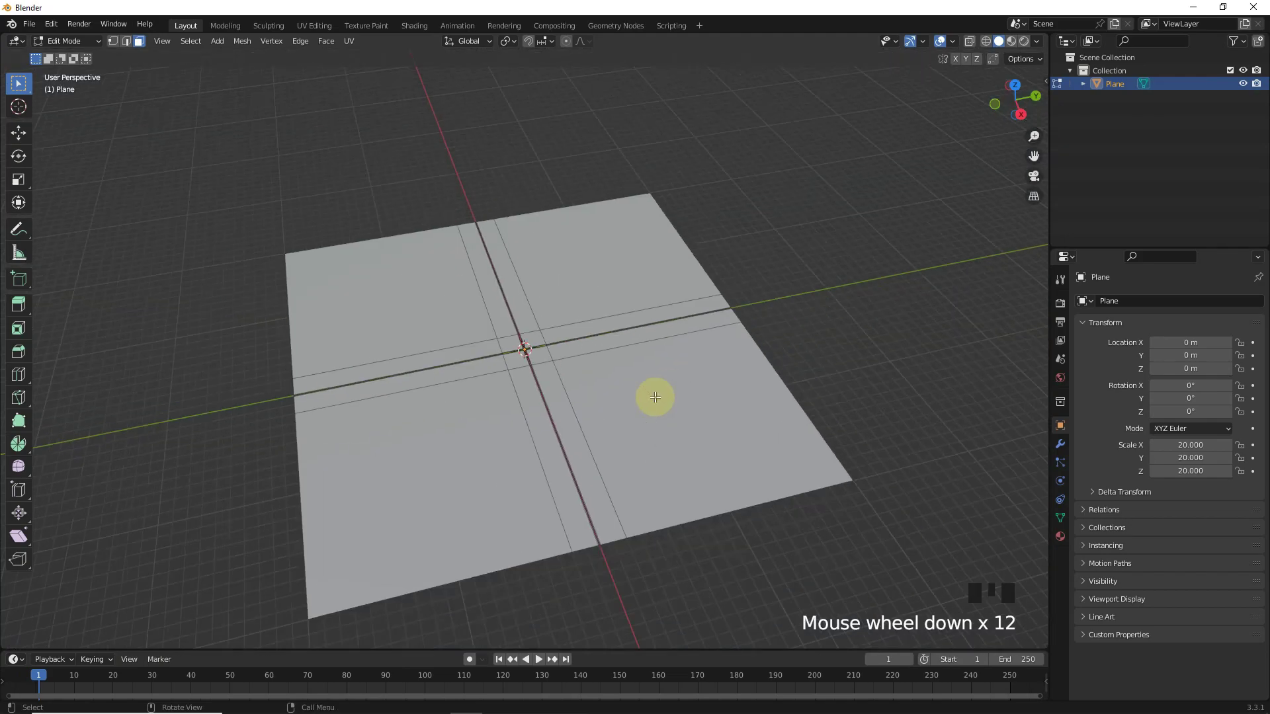
key("a")
middle_click_drag(701, 417, 701, 346)
key("e")
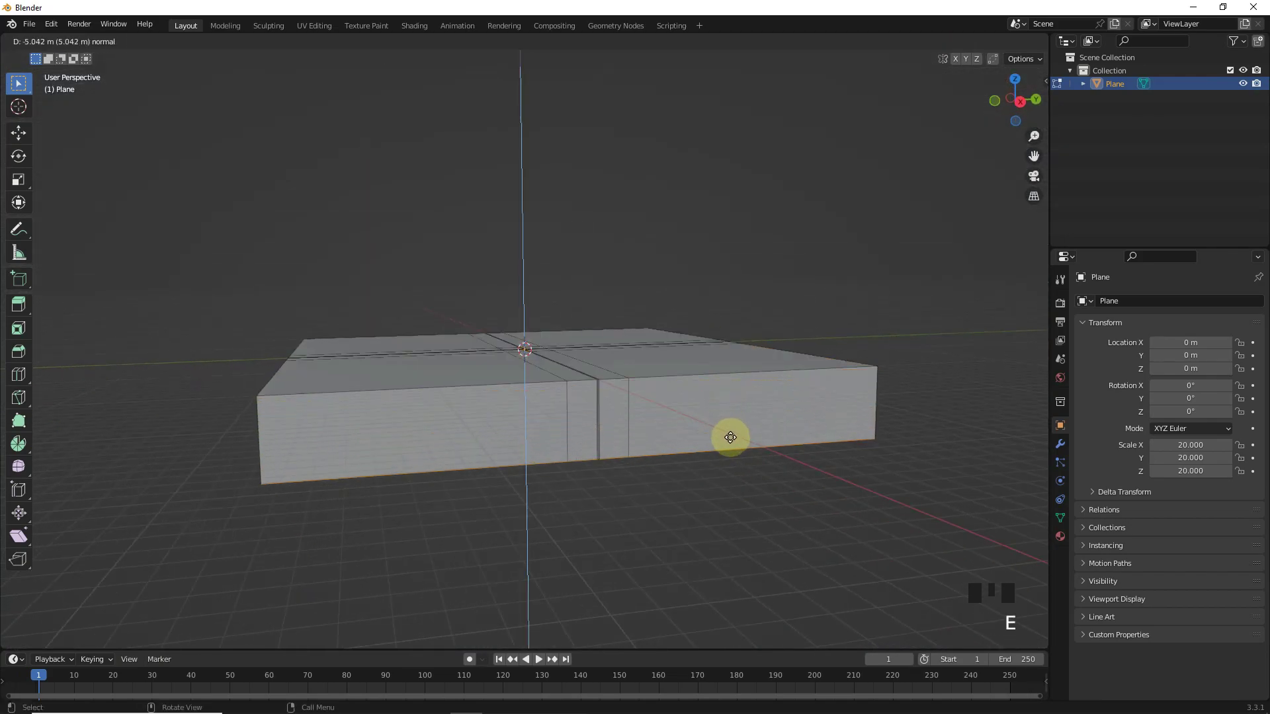
left_click(714, 428)
key("Tab")
Add a cube at the origin, shrink it to 0.06 and enter its Edit Mode.
key("KP_7")
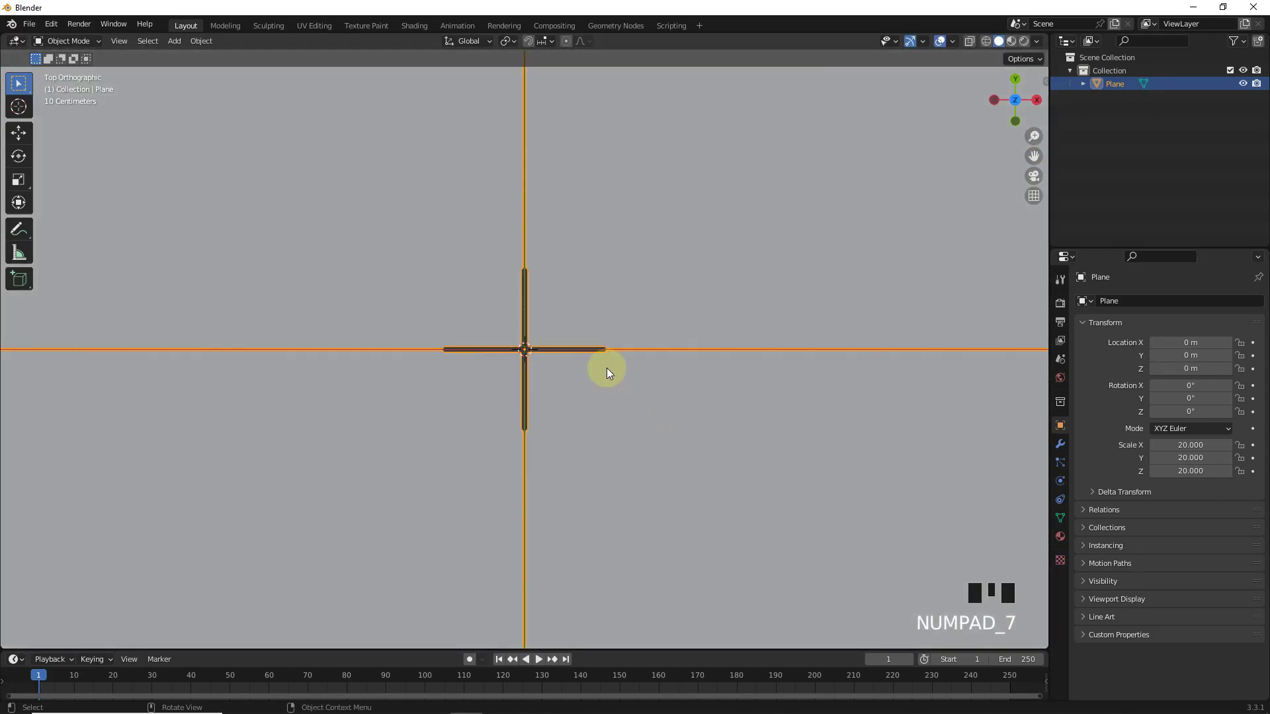
key("shift+a")
left_click(582, 260)
type("s")
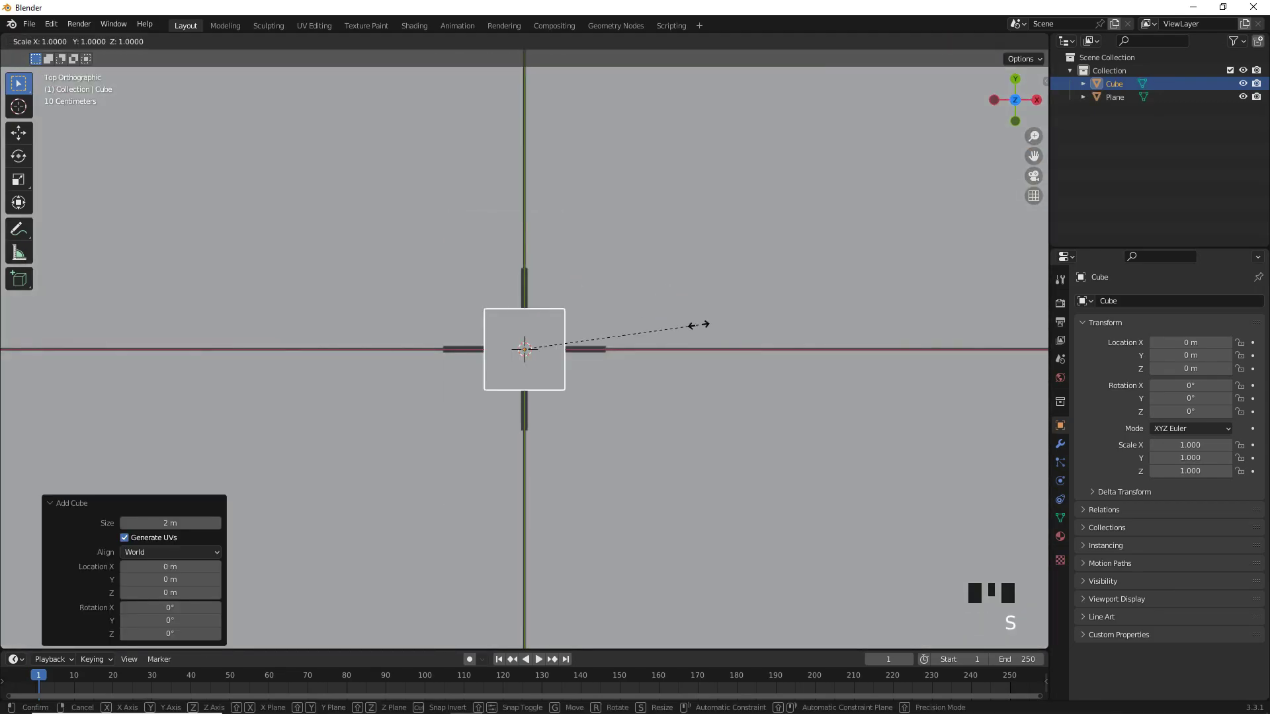
type("0")
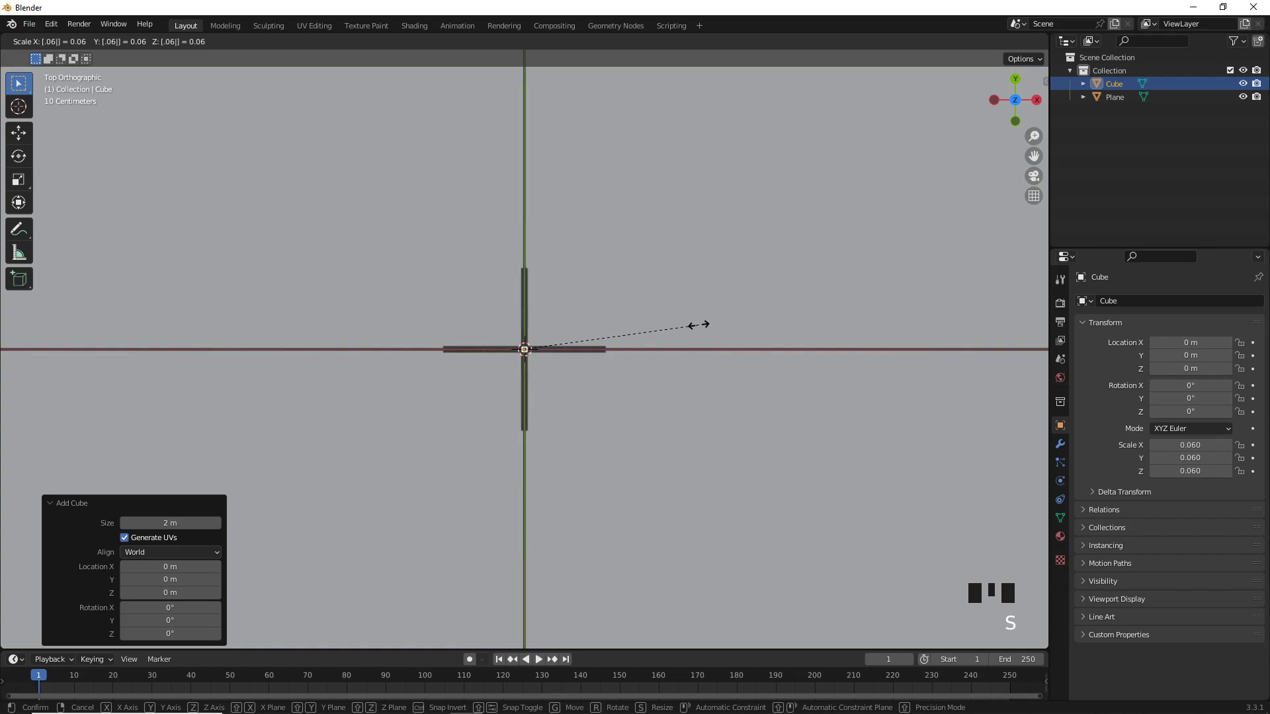
key("Return")
scroll(699, 325, "up", 1)
scroll(698, 325, "up", 8)
mouse_move(695, 337)
middle_mouse_down()
mouse_move(660, 275)
mouse_move(445, 278)
middle_mouse_up()
key("Tab")
Extrude a side face of the cube along X into a beam and stretch it slightly.
mouse_move(531, 359)
middle_mouse_down()
mouse_move(668, 337)
mouse_move(598, 377)
middle_mouse_up()
left_click(510, 349, "shift")
key("e")
key("x")
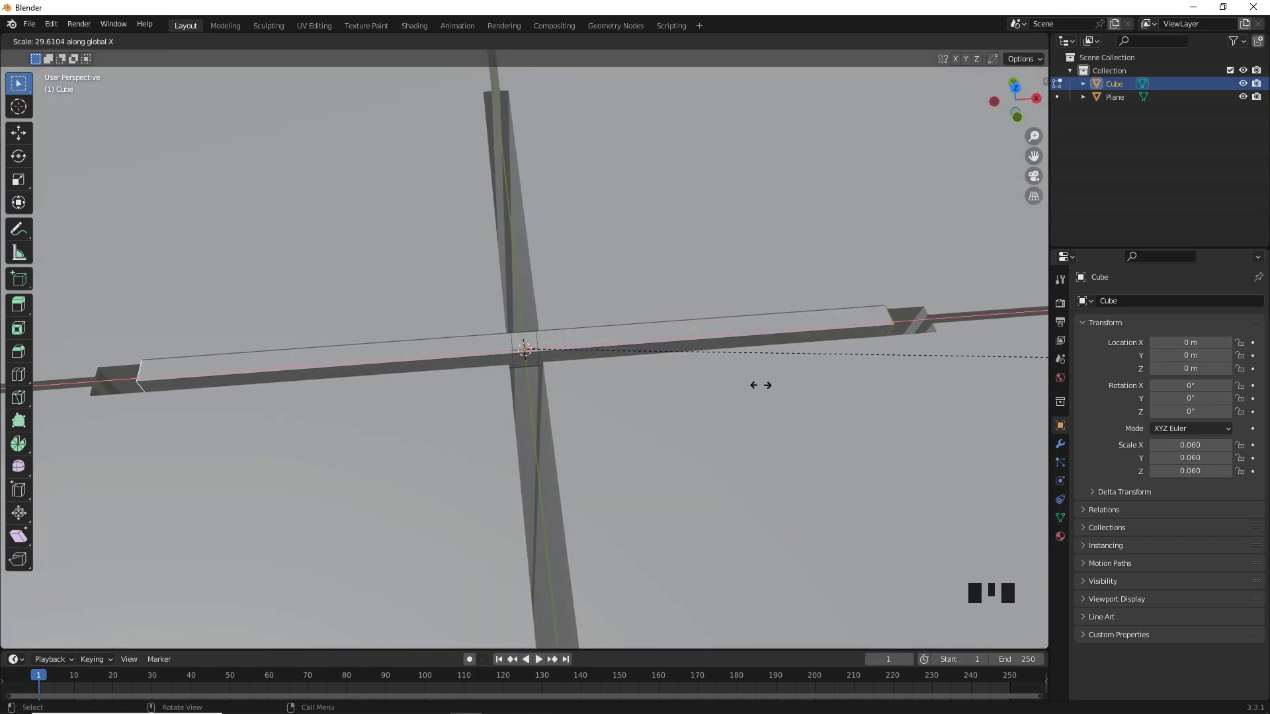
left_click(892, 369)
key("KP_7")
key("s")
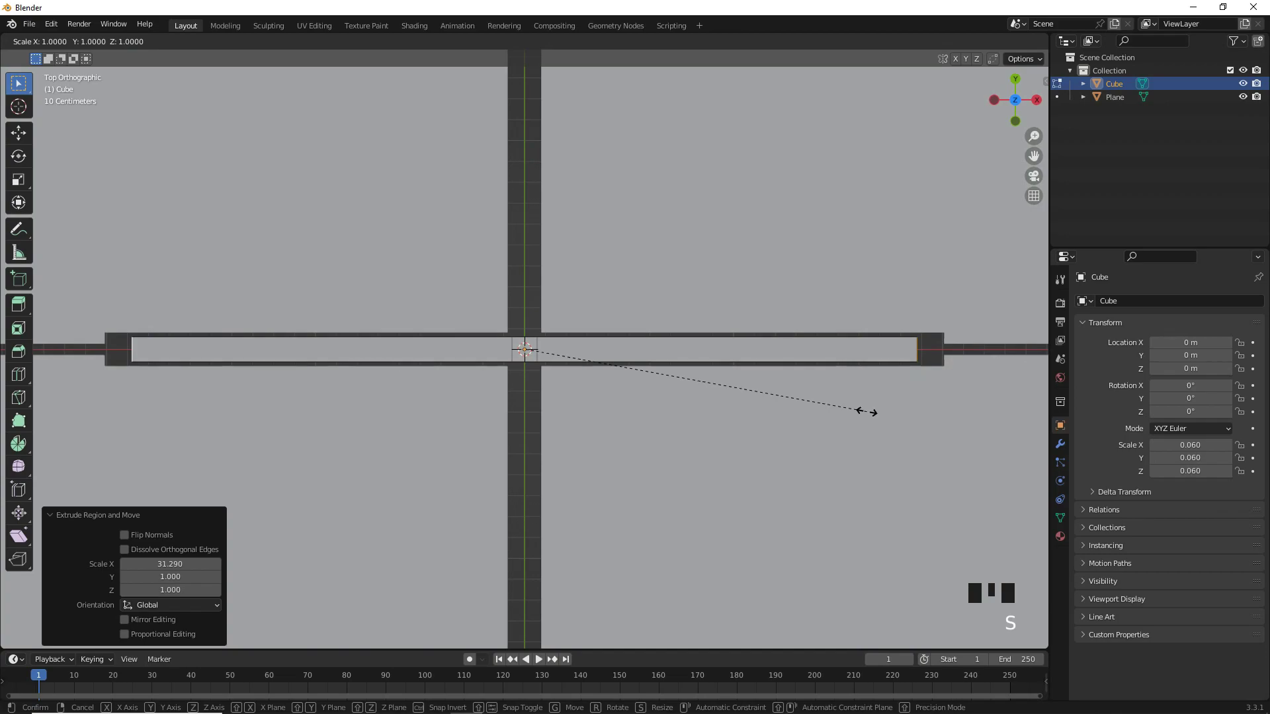
key("x")
left_click(877, 406)
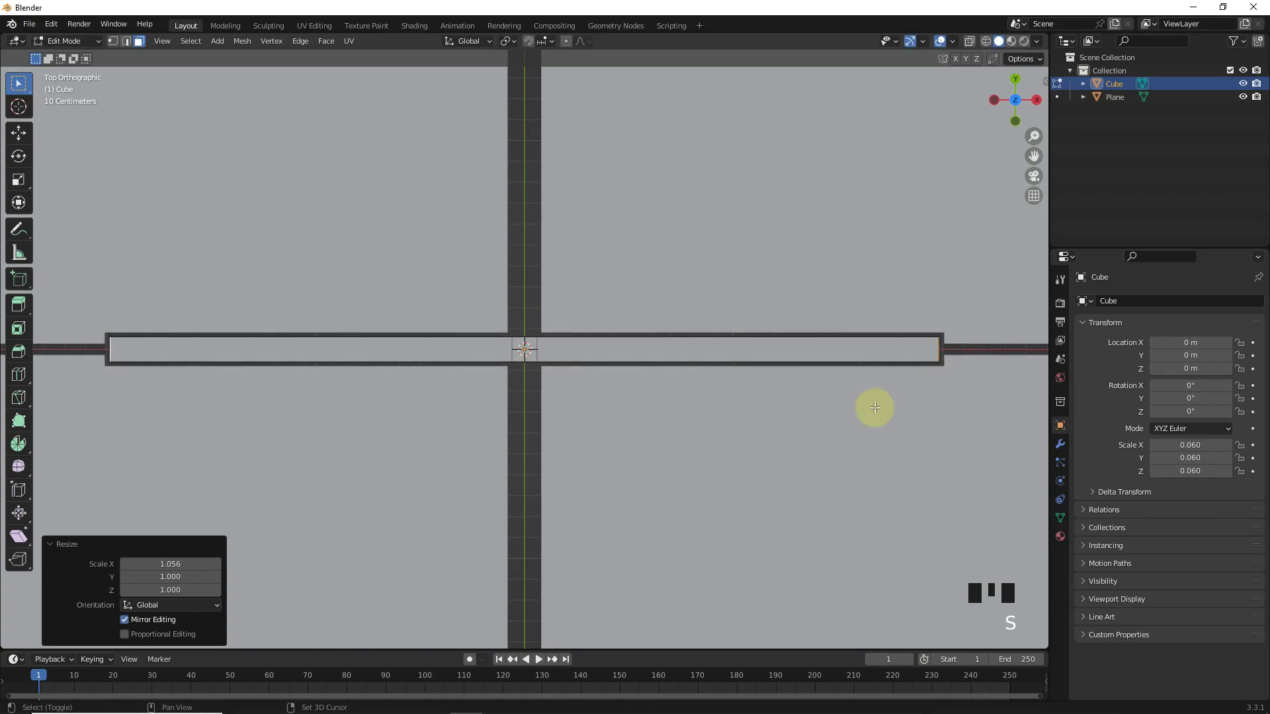
Extrude the cube face pointing along Y into a crossing beam.
mouse_move(863, 411)
middle_mouse_down()
mouse_move(482, 321)
mouse_move(525, 360)
mouse_move(570, 362)
middle_mouse_up()
left_click(525, 361)
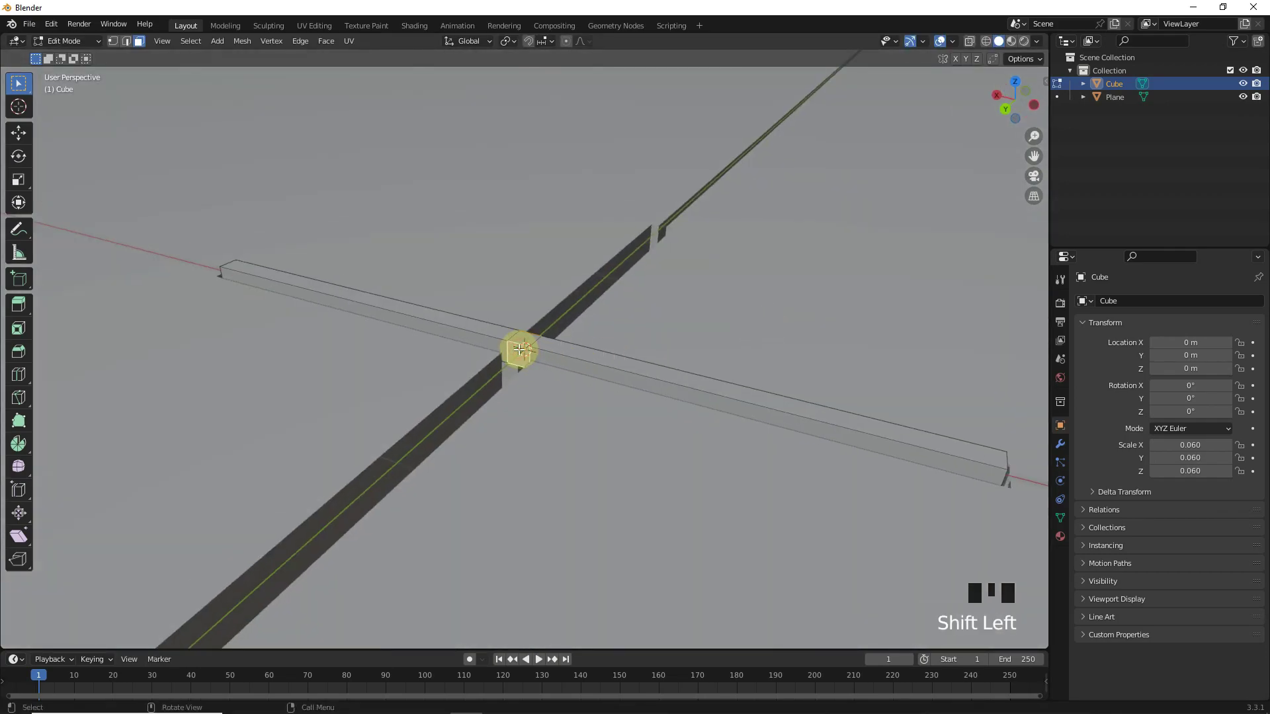
key("KP_7")
middle_click_drag(518, 281, 547, 459, "shift")
key("e")
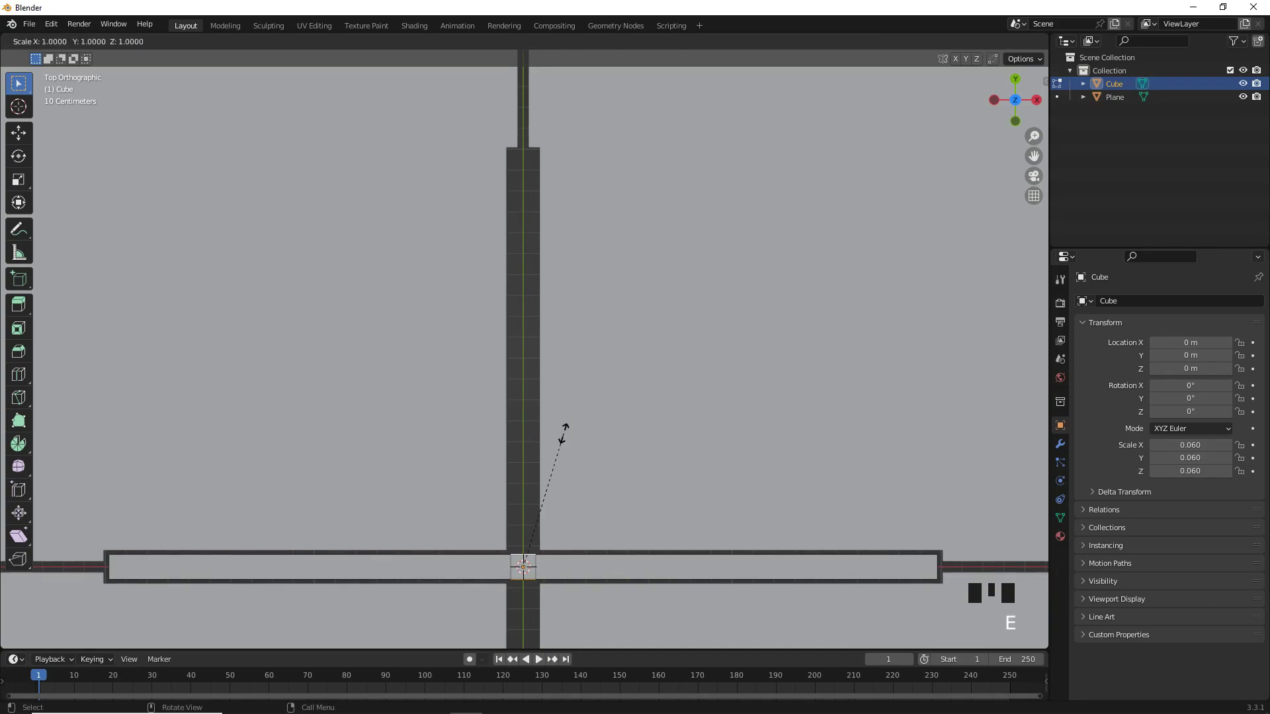
key("y")
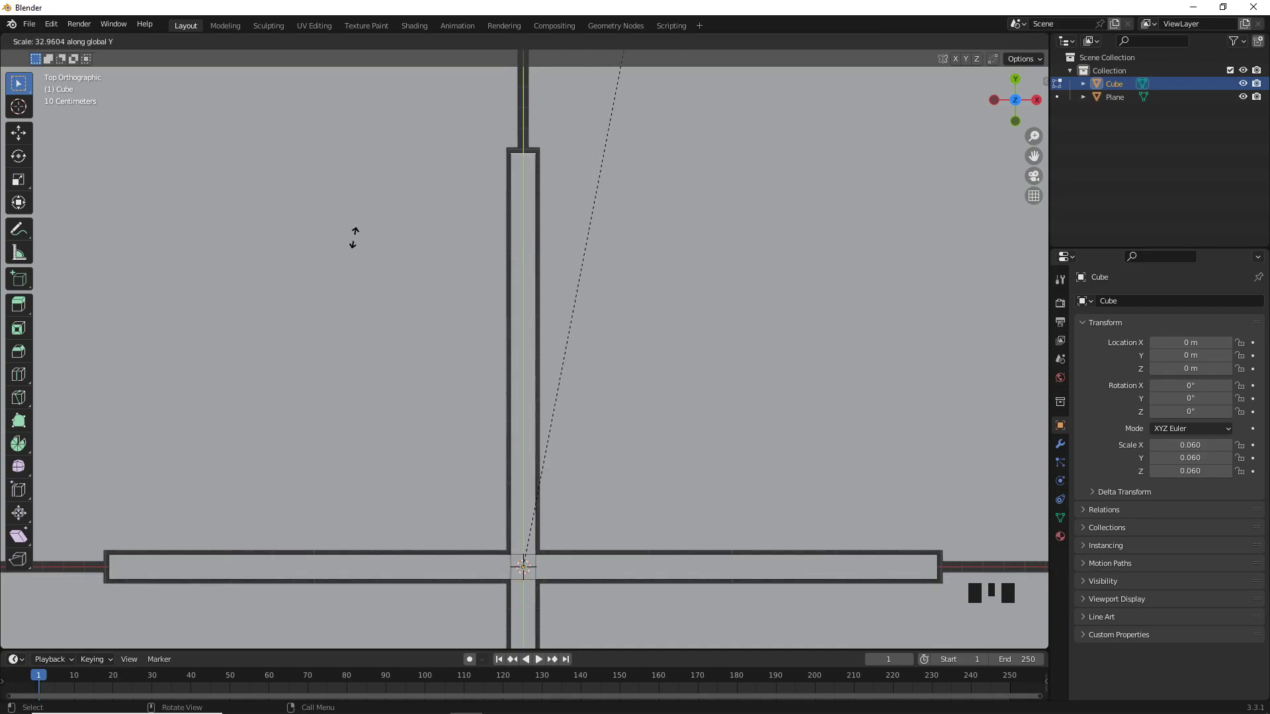
left_click(353, 237)
Stretch the whole cross along Z into tall walls, then shorten them in Object Mode.
middle_click_drag(354, 237, 658, 368)
key("a")
key("s")
key("z")
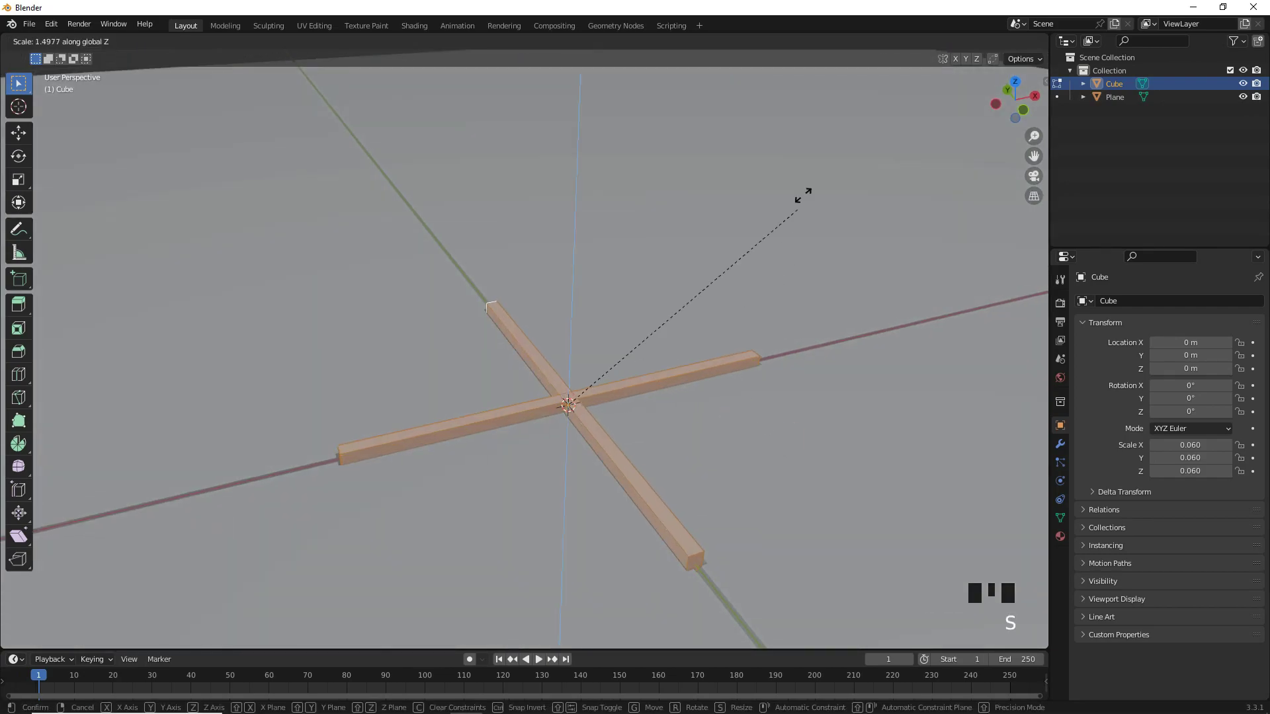
left_click(711, 416)
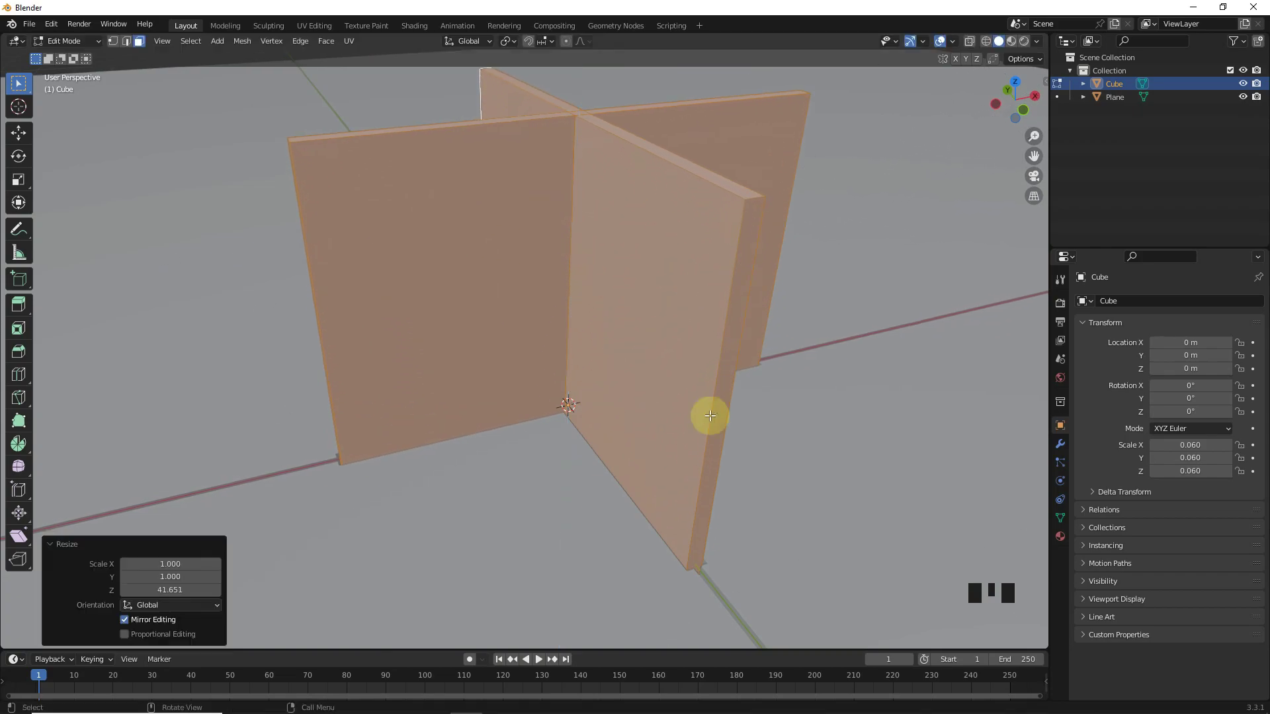
mouse_move(710, 415)
middle_mouse_down()
mouse_move(587, 375)
mouse_move(787, 301)
middle_mouse_up()
key("Tab")
key("s")
key("z")
left_click(710, 332)
middle_click_drag(711, 331, 562, 437)
scroll(563, 437, "down", 5)
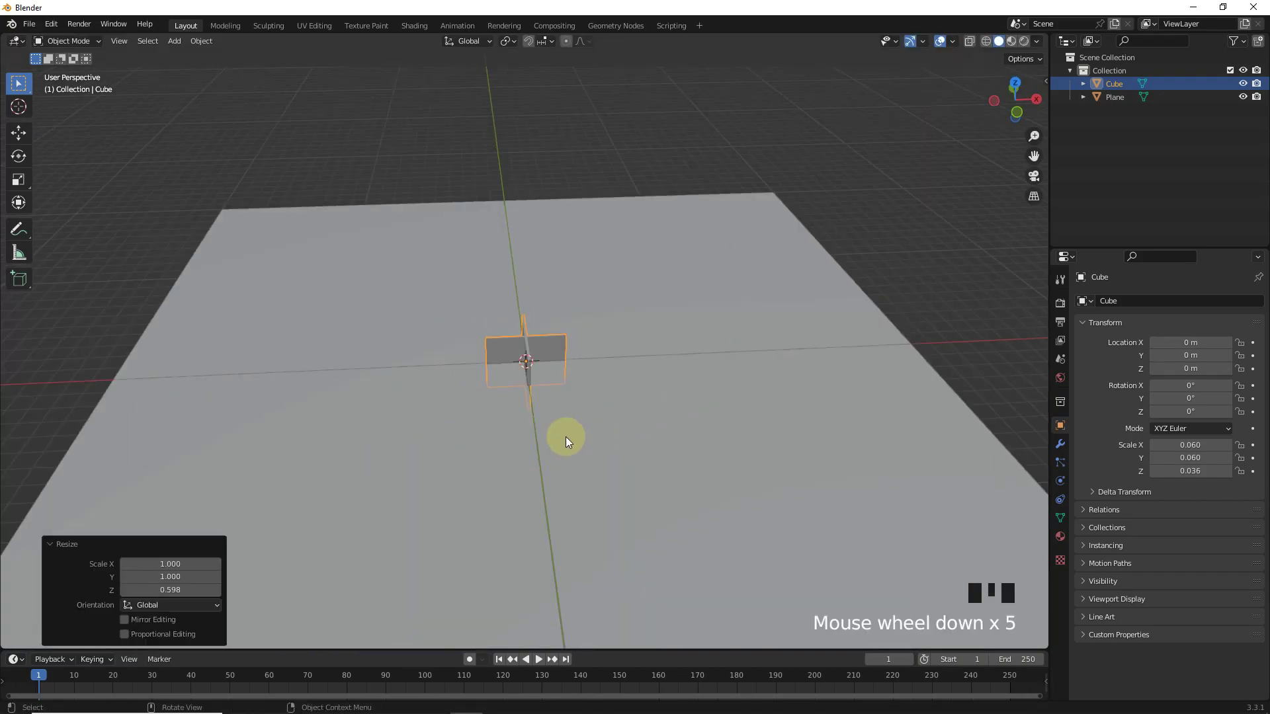
Apply the walls' scale and all transforms of the floor plane.
left_click(201, 41)
left_click(378, 147)
left_click(347, 196)
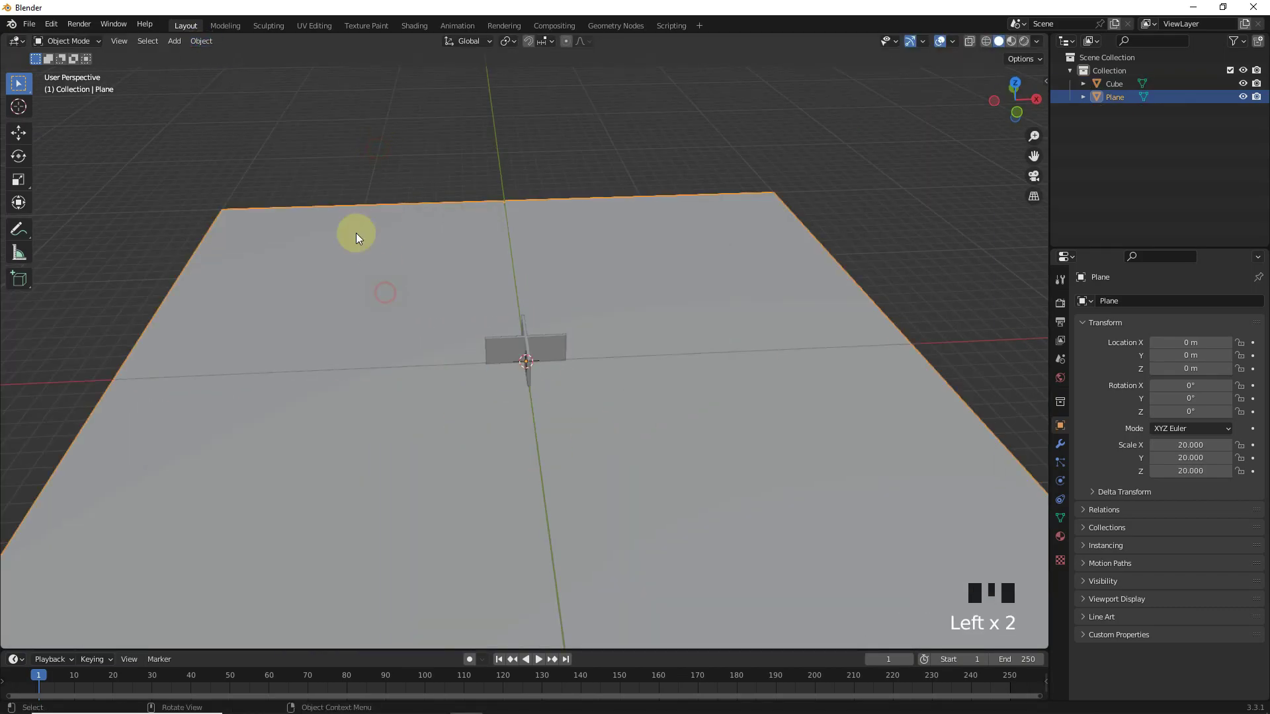
left_click(203, 41)
left_click(377, 152)
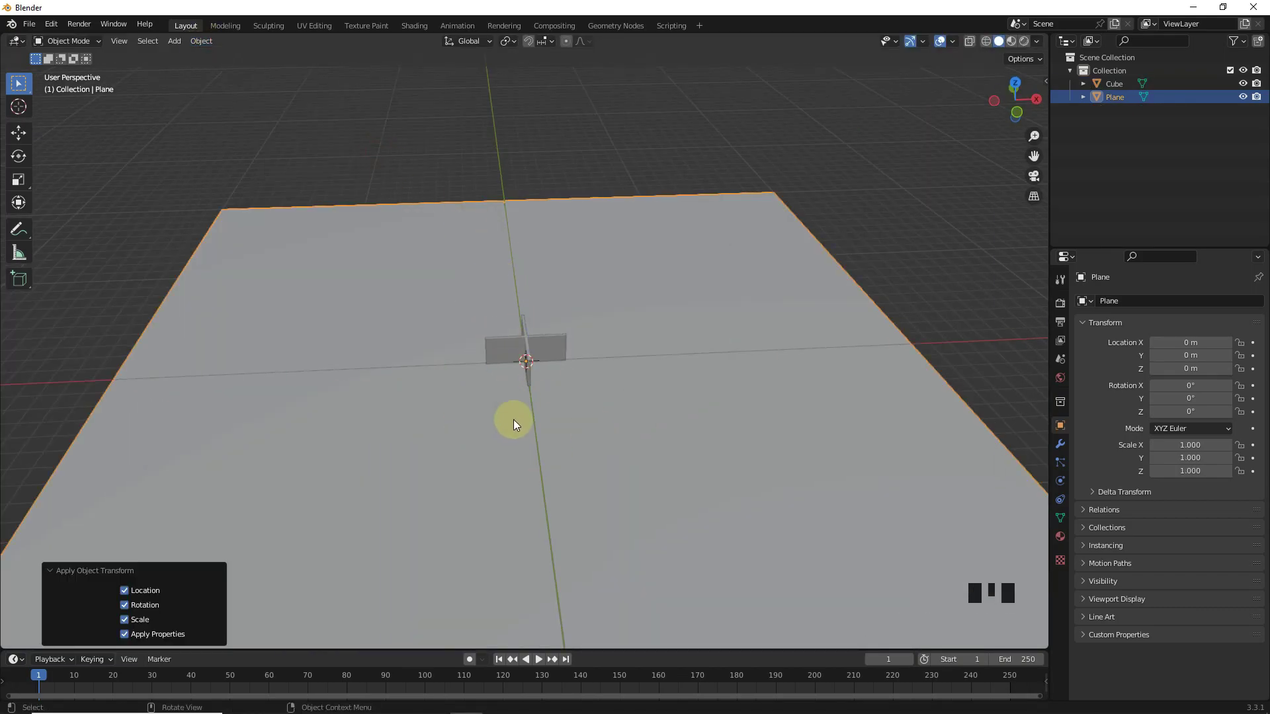
key("Tab")
key("Tab")
scroll(505, 365, "up", 5)
middle_click_drag(504, 368, 510, 339, "shift")
left_click(950, 425)
Give the floor a Bevel modifier with 0.01 m amount and 5 segments.
left_click(1060, 444)
left_click(1101, 301)
left_click(1056, 341)
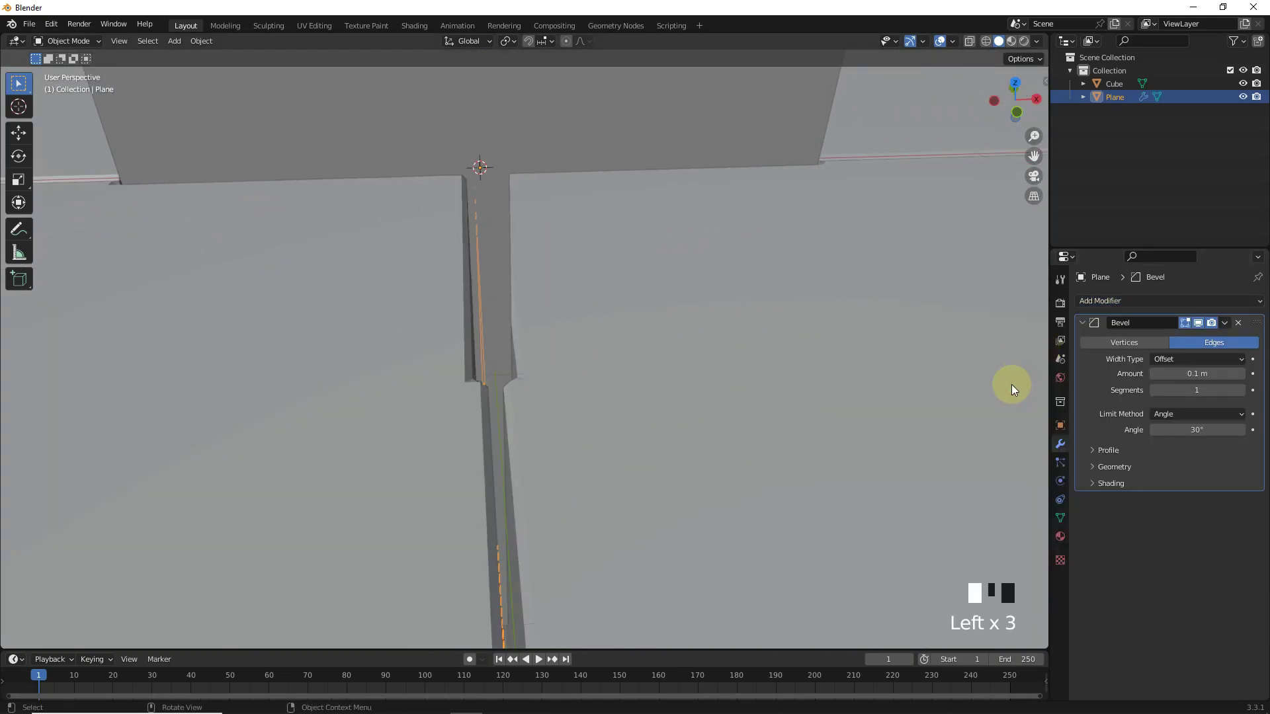
left_click(1113, 466)
left_click(1183, 490)
left_click(1113, 466)
left_click_drag(1197, 372, 1204, 391, "shift")
middle_click_drag(859, 400, 916, 410)
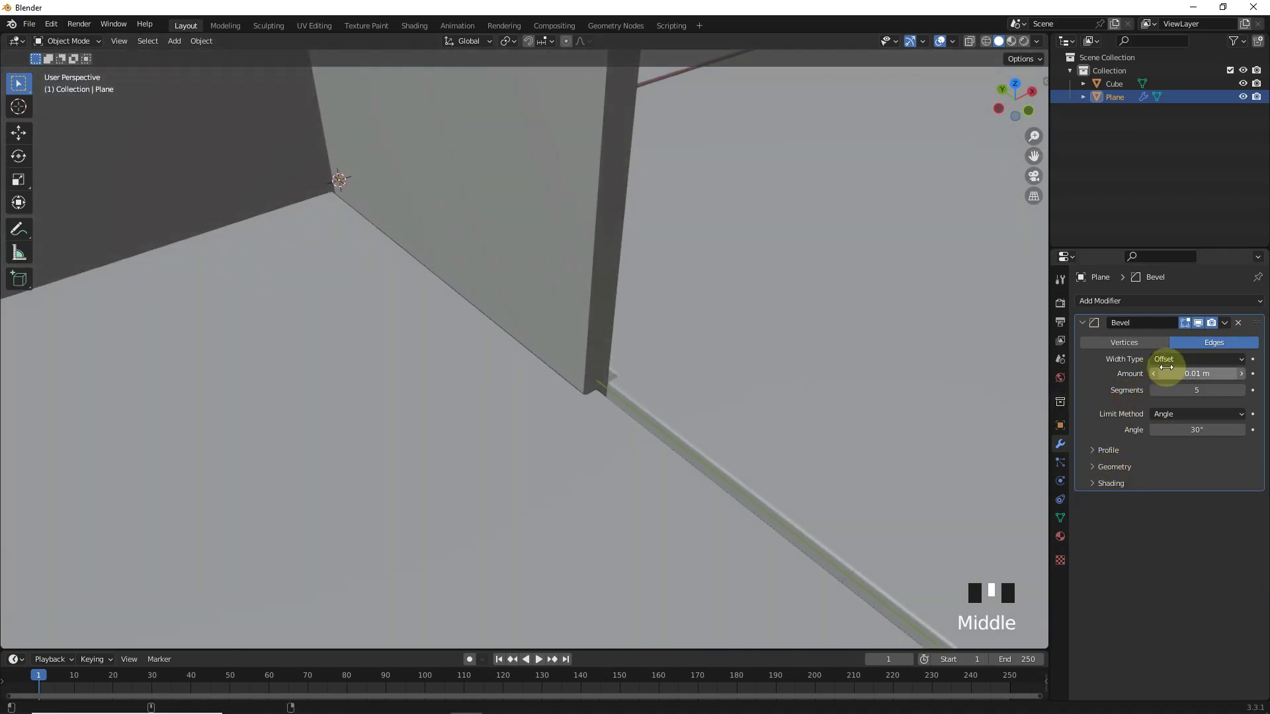
Bevel the inner vertical edge of the cross walls in Edit Mode.
middle_click_drag(588, 325, 723, 524, "shift")
left_click(534, 315)
scroll(529, 318, "down", 3)
key("Tab")
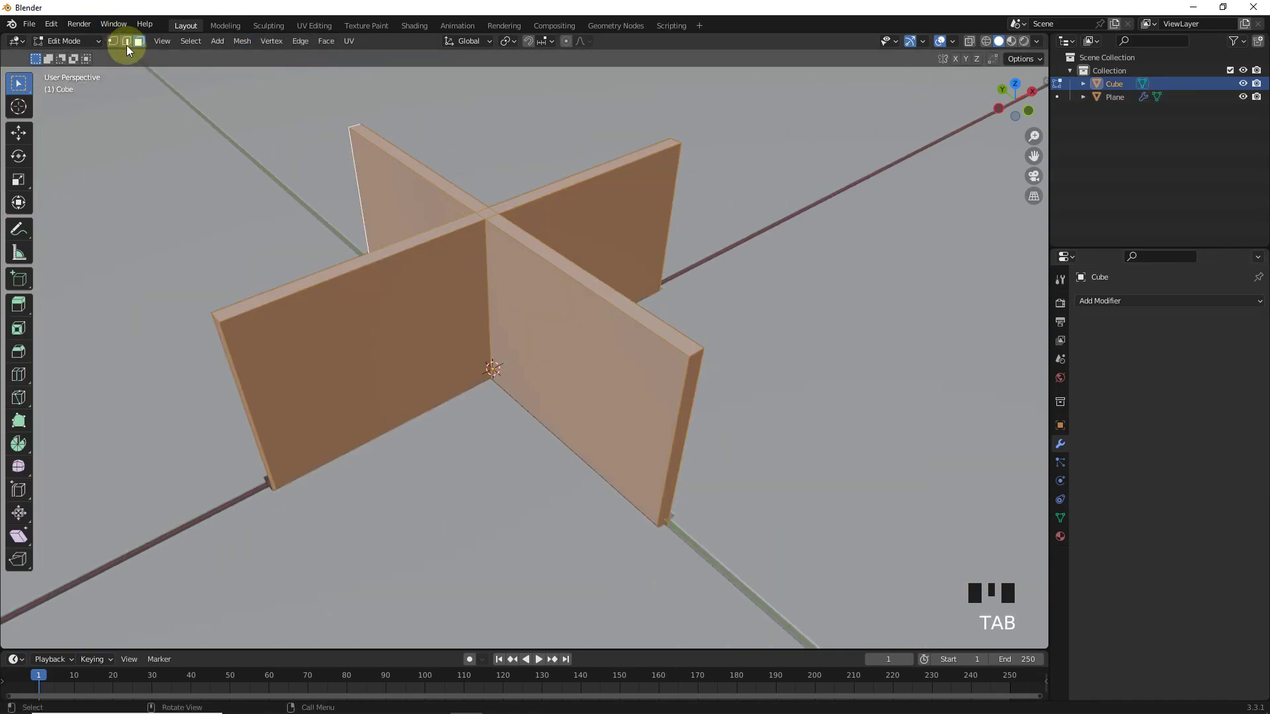
double_click(126, 41)
left_click(533, 262)
mouse_move(533, 261)
middle_mouse_down()
mouse_move(533, 248)
mouse_move(647, 255)
mouse_move(567, 311)
mouse_move(538, 284)
middle_mouse_up()
left_click(609, 264, "shift")
middle_click_drag(609, 265, 473, 300)
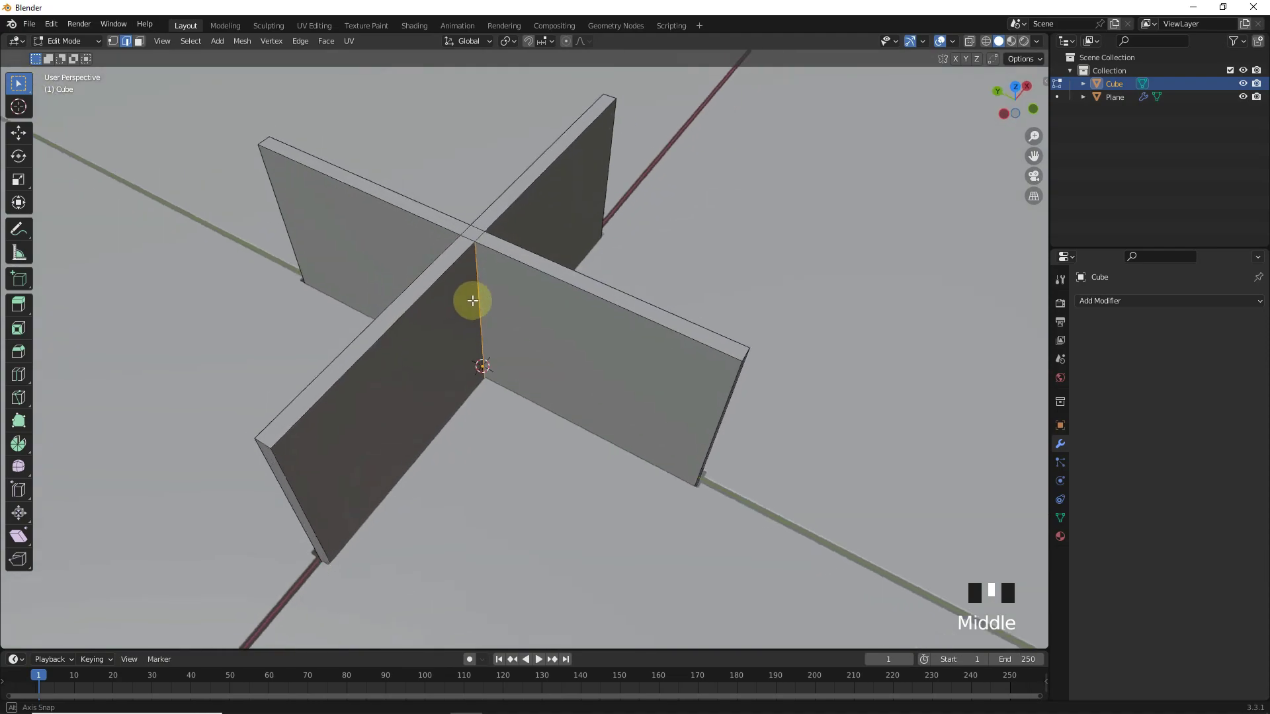
key("ctrl+b")
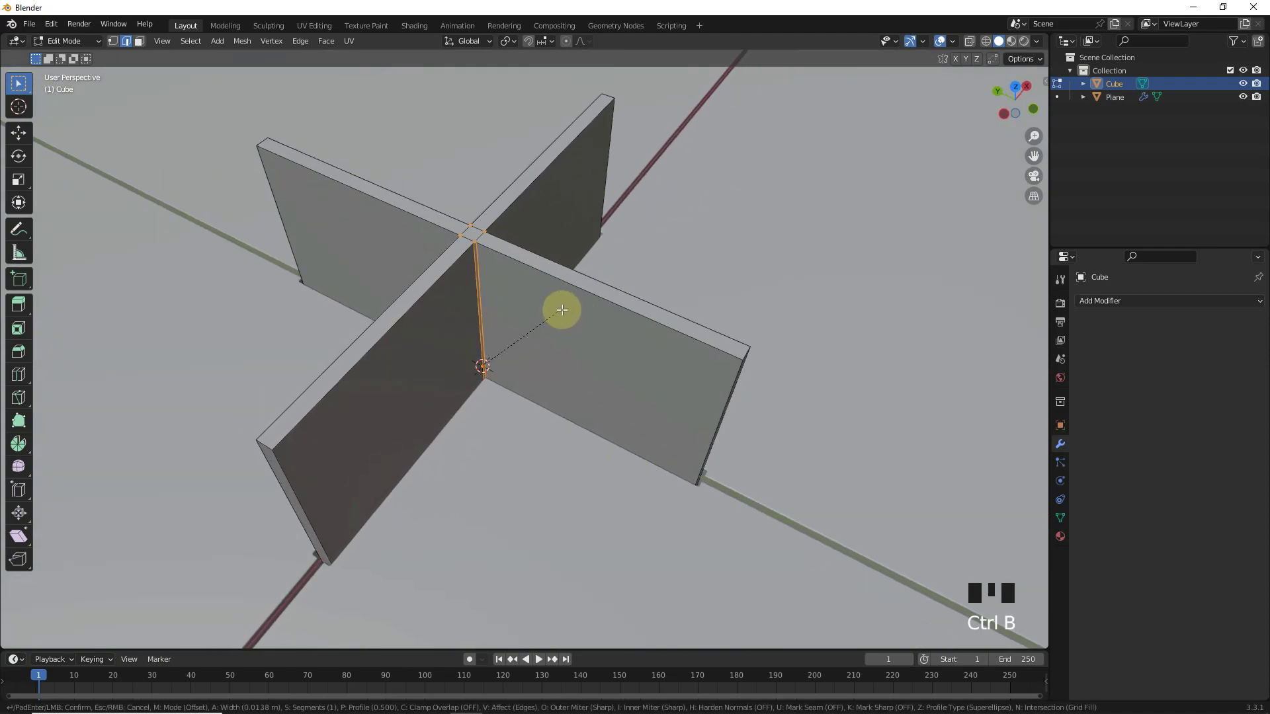
left_click(561, 308)
key("Tab")
Give the walls a Bevel modifier with 5 segments and a small amount.
left_click(1138, 300)
left_click(1030, 343)
scroll(851, 385, "up", 2)
left_click(1115, 466)
left_click(1156, 504)
left_click(1172, 467)
mouse_move(1178, 373)
left_mouse_down("shift")
mouse_move(1150, 374)
mouse_move(1207, 391)
left_mouse_up("shift")
mouse_move(455, 306)
middle_mouse_down()
mouse_move(477, 269)
mouse_move(565, 219)
mouse_move(575, 275)
middle_mouse_up()
left_click_drag(1175, 373, 1141, 373, "shift")
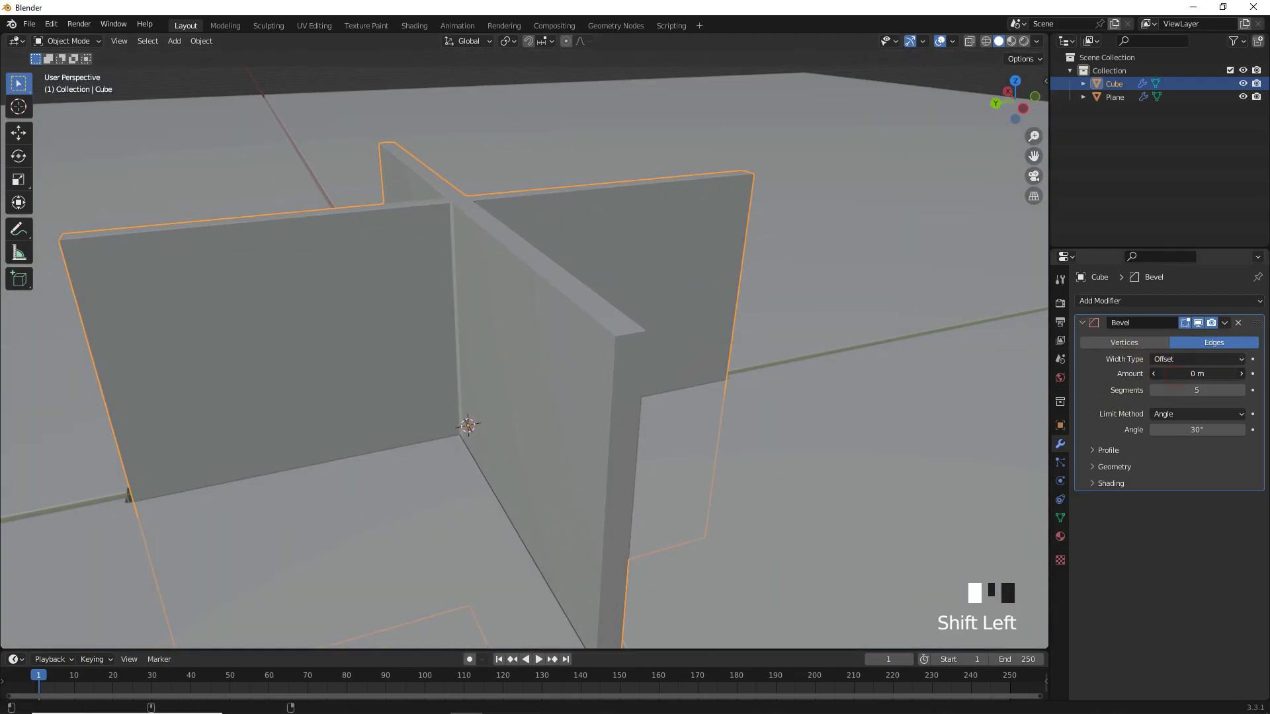
Select the wall faces of the cross in face-select mode.
key("Tab")
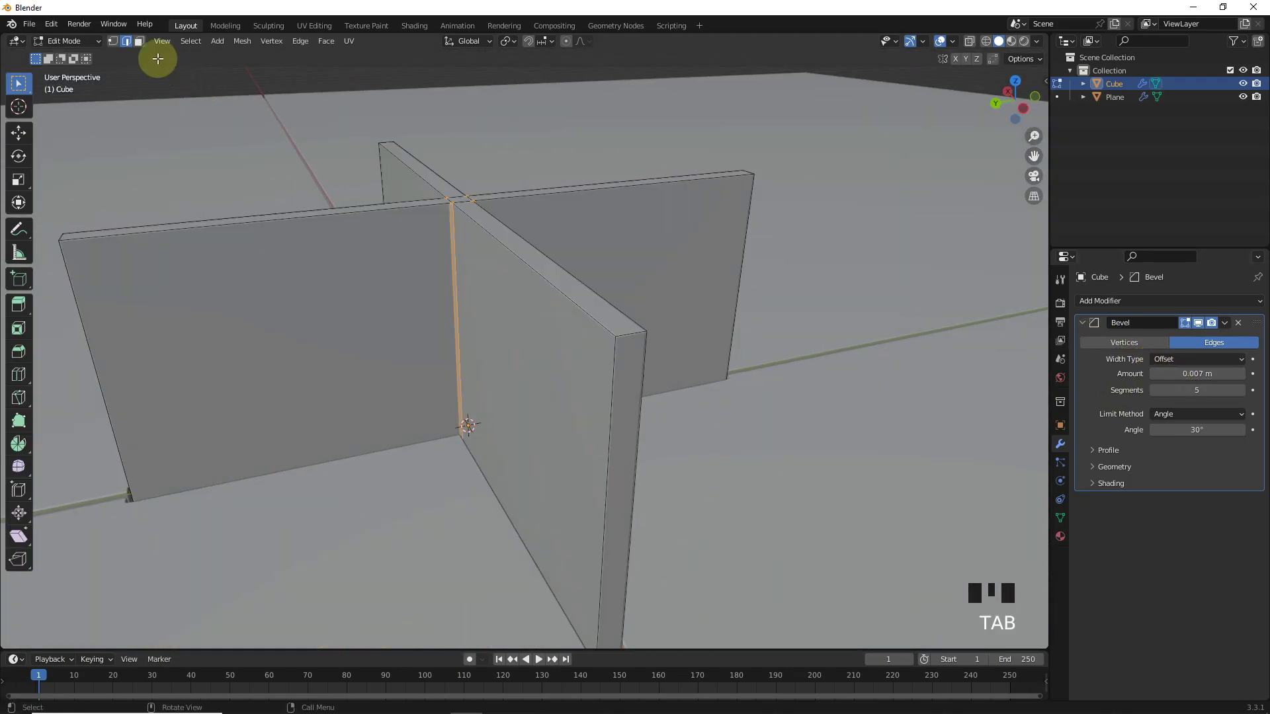
left_click(139, 41)
left_click(314, 326)
left_click(522, 365, "shift")
left_click(670, 270, "shift")
middle_click_drag(675, 275, 419, 335)
left_click(420, 334, "shift")
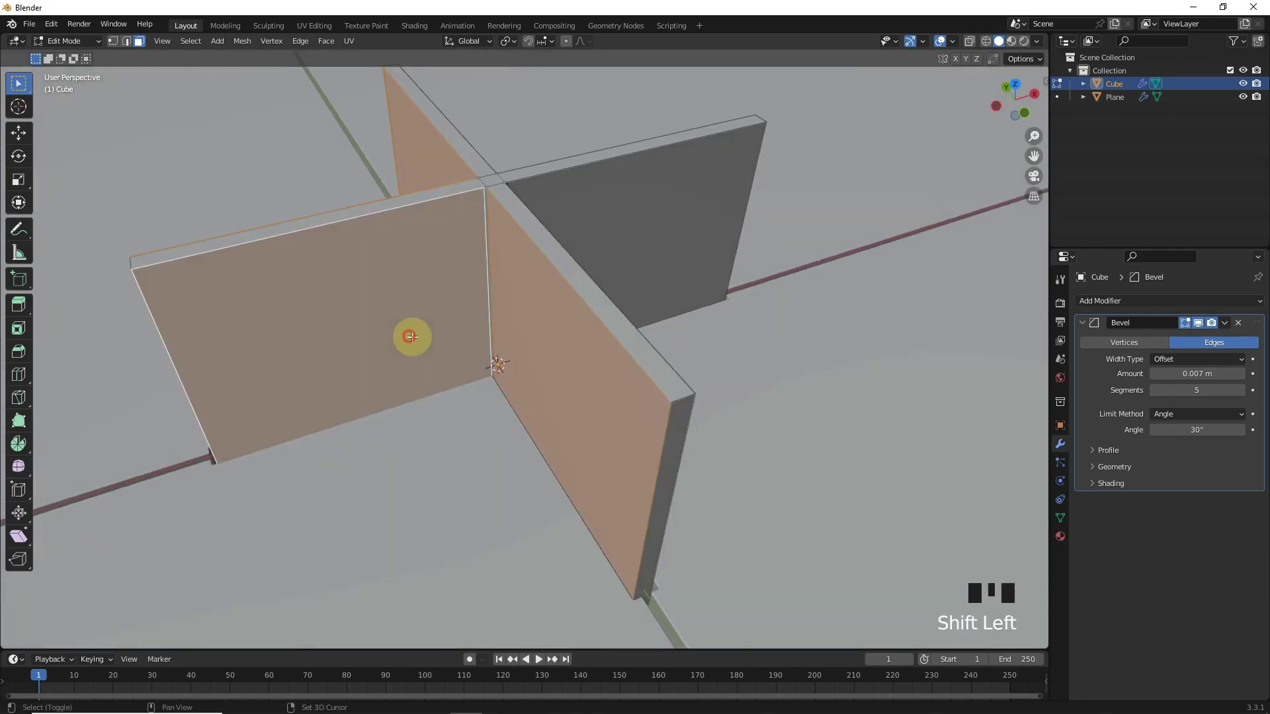
scroll(632, 318, "up", 2, "shift")
mouse_move(631, 317)
middle_mouse_down()
mouse_move(717, 293)
mouse_move(581, 341)
mouse_move(604, 312)
mouse_move(884, 391)
middle_mouse_up()
left_click(582, 340, "shift")
Create Material.001 and a second slot Material.002 with an Emission surface.
left_click(1060, 536)
left_click(1208, 355)
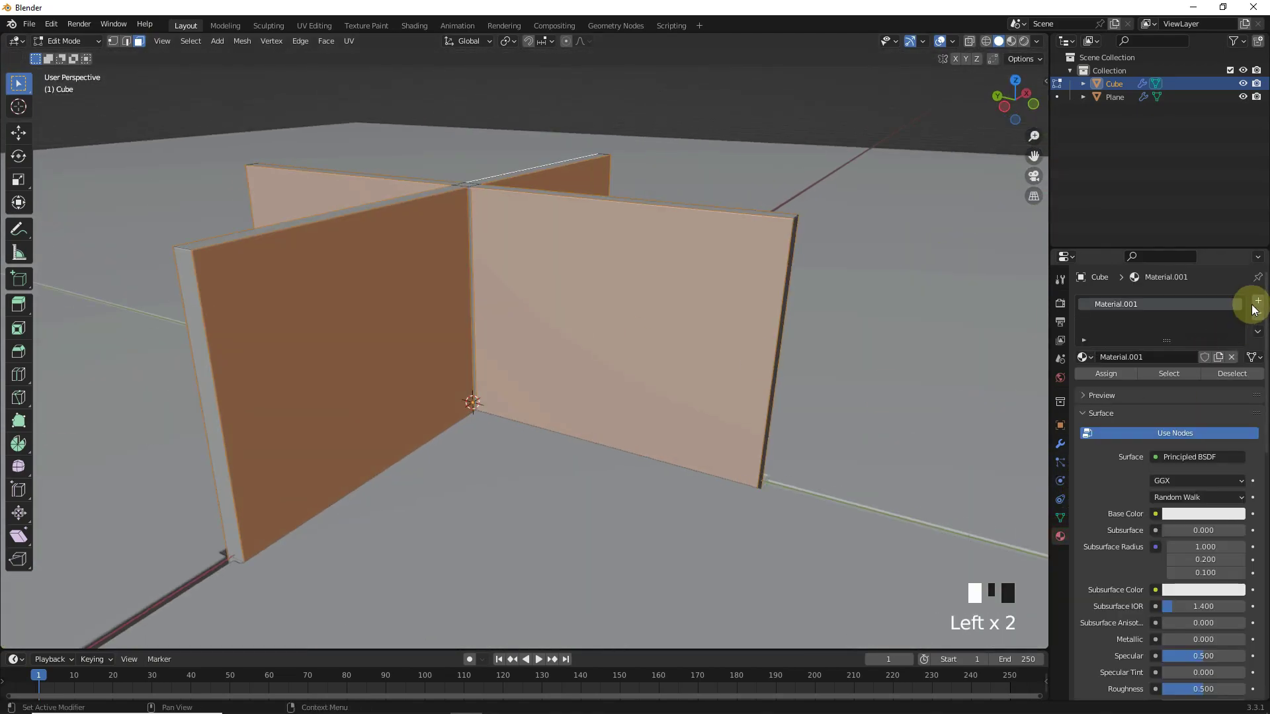
left_click(1257, 301)
left_click(1218, 404)
left_click(1187, 400)
left_click(1195, 483)
left_click(1081, 221)
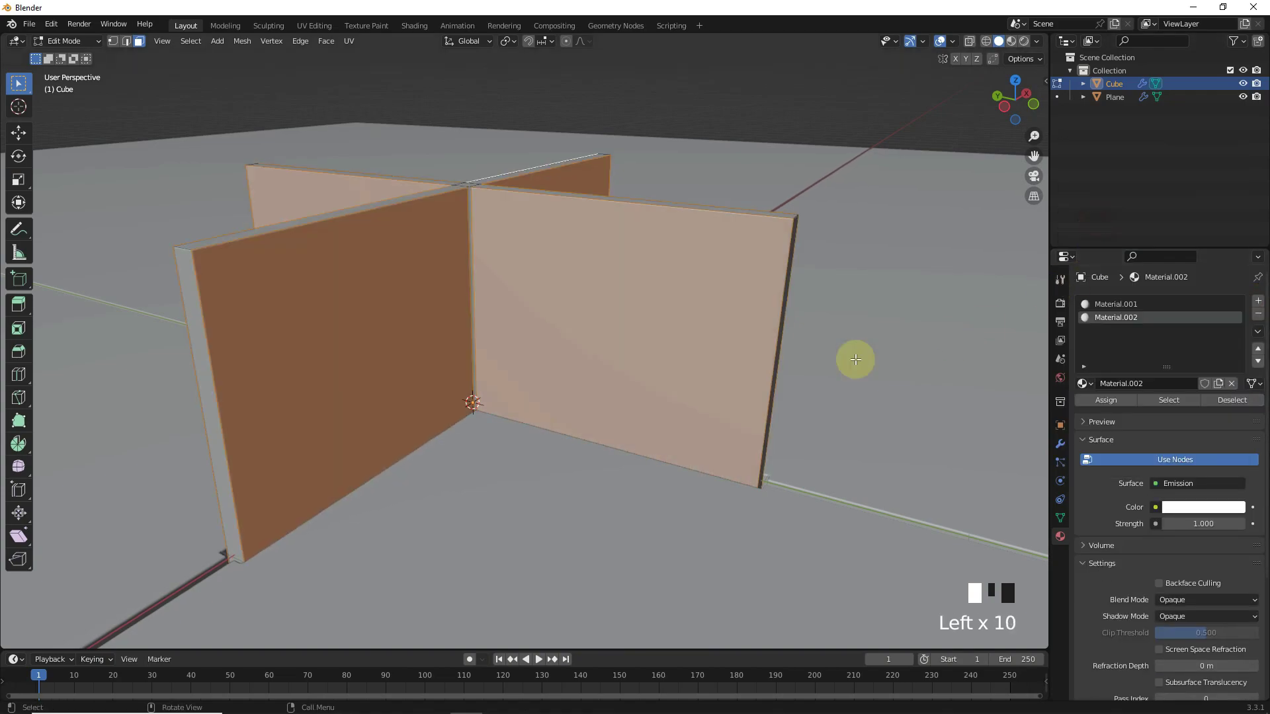
Add a camera in Object Mode and look through it at the scene.
key("Tab")
scroll(831, 364, "down", 5)
key("shift+a")
left_click(646, 572)
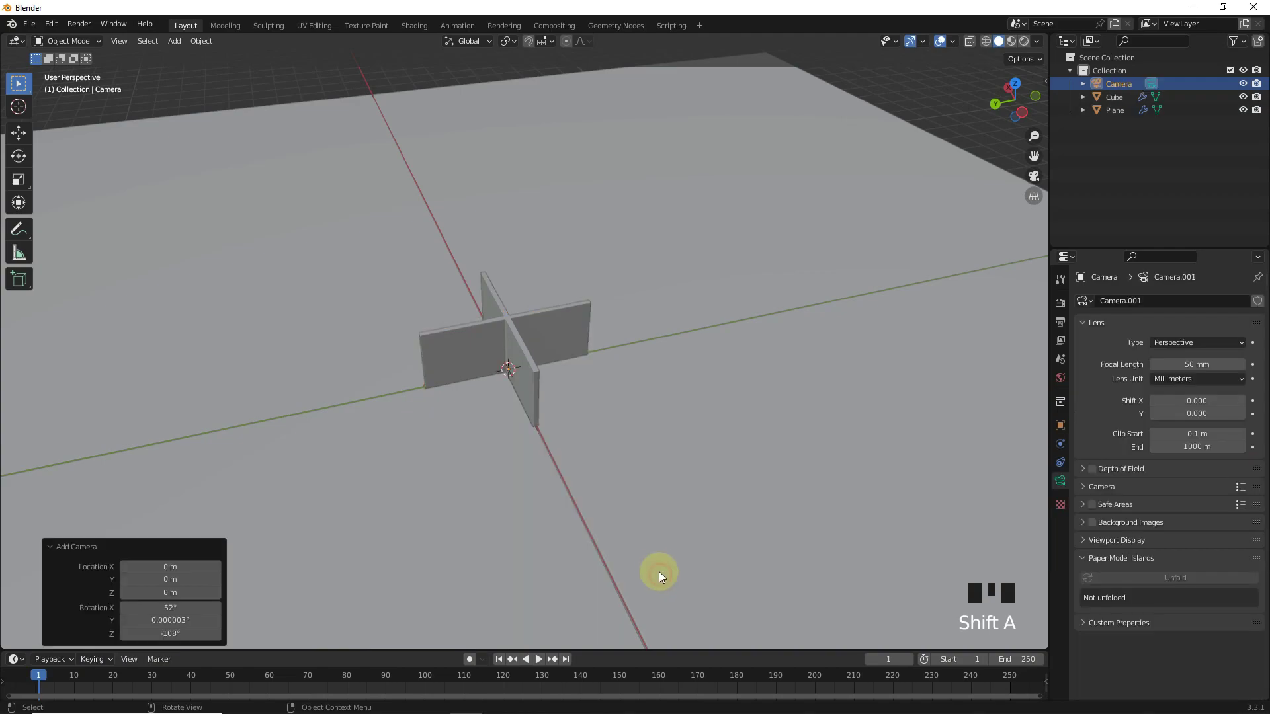
key("KP_0")
key("n")
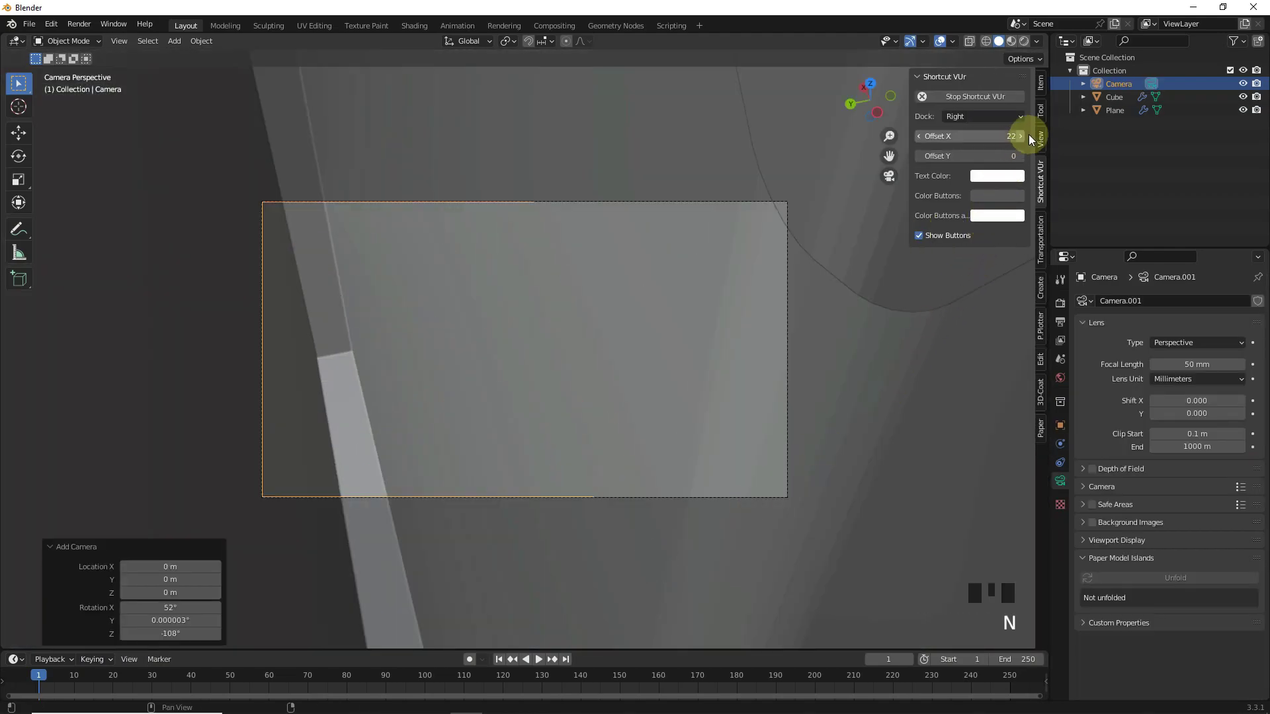
left_click(1031, 135)
key("n")
scroll(702, 373, "down", 12)
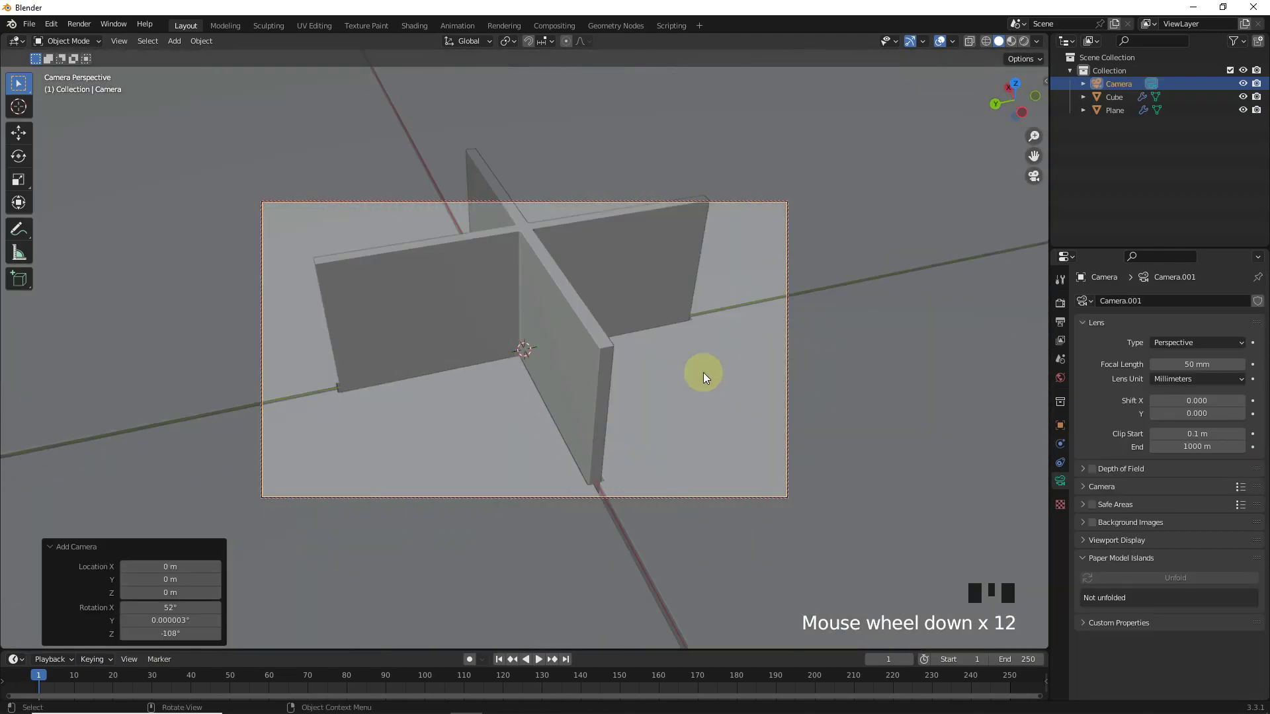
Frame the cross walls in view and set the camera focal length to 75 mm.
left_click(549, 325)
middle_click_drag(549, 325, 588, 308)
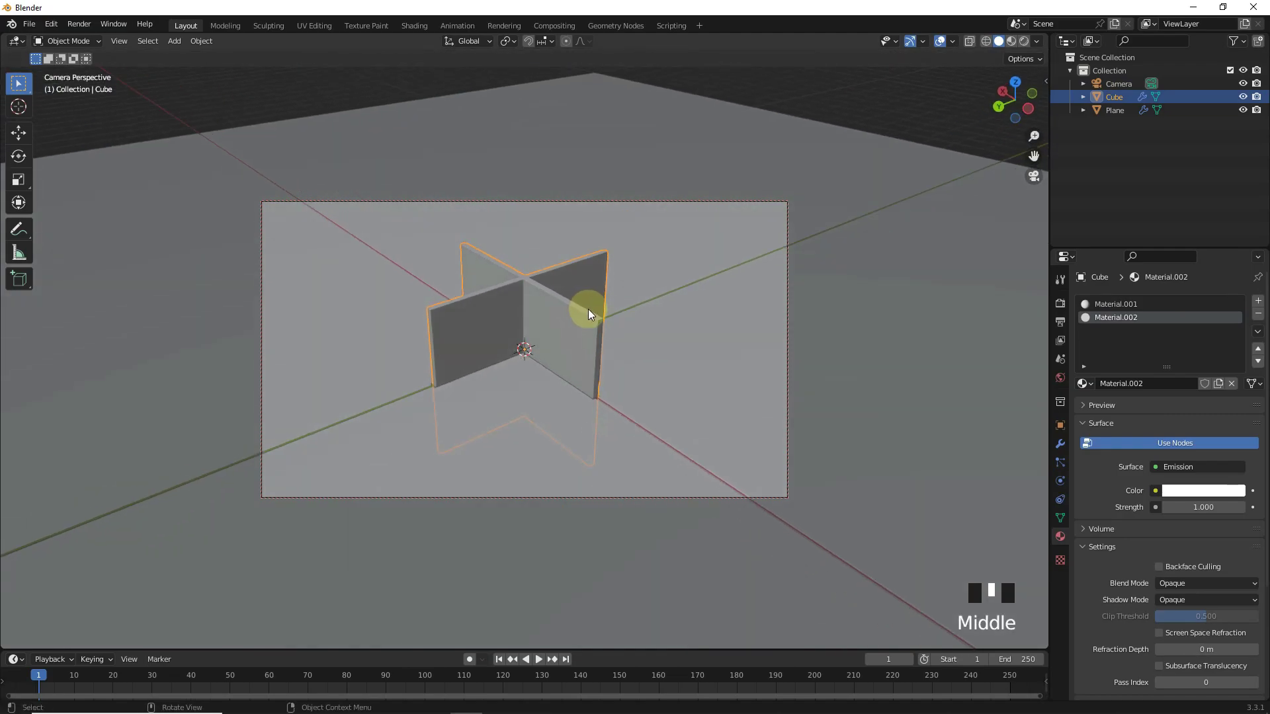
key("n")
key("n")
scroll(651, 285, "up", 2)
key("n")
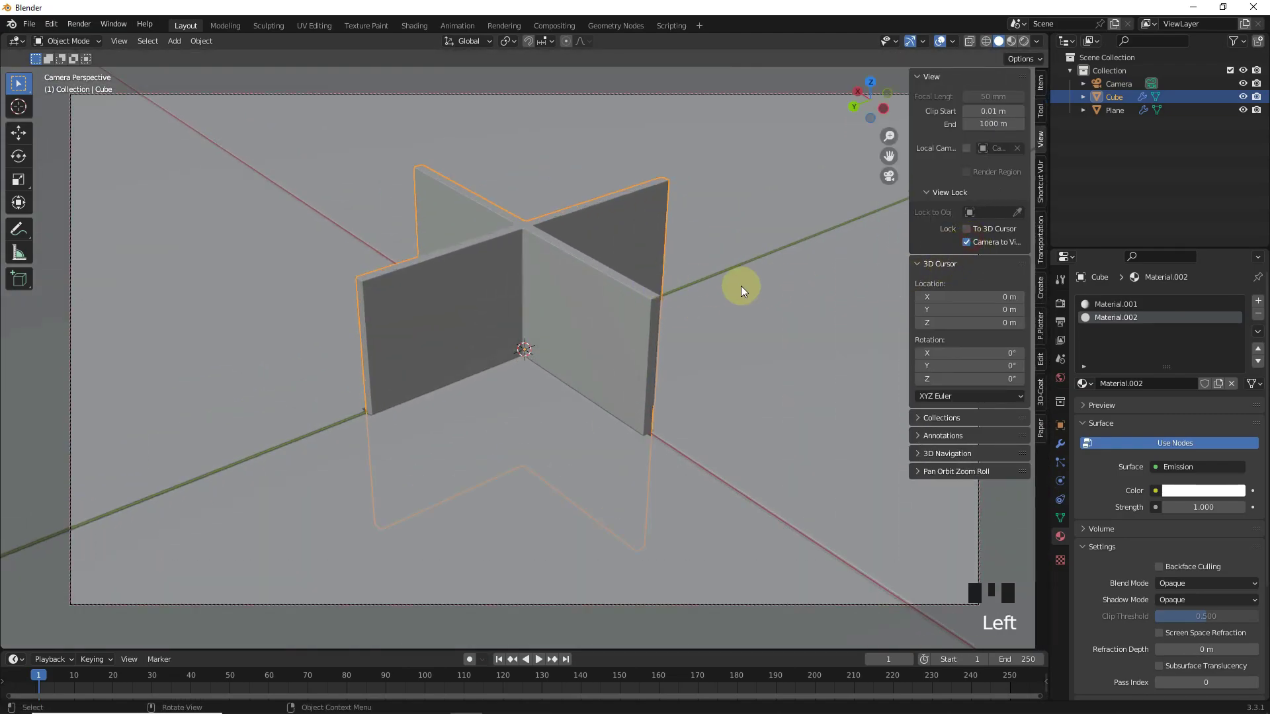
key("n")
middle_click_drag(741, 288, 529, 306)
key("KP_Decimal")
left_click(1118, 84)
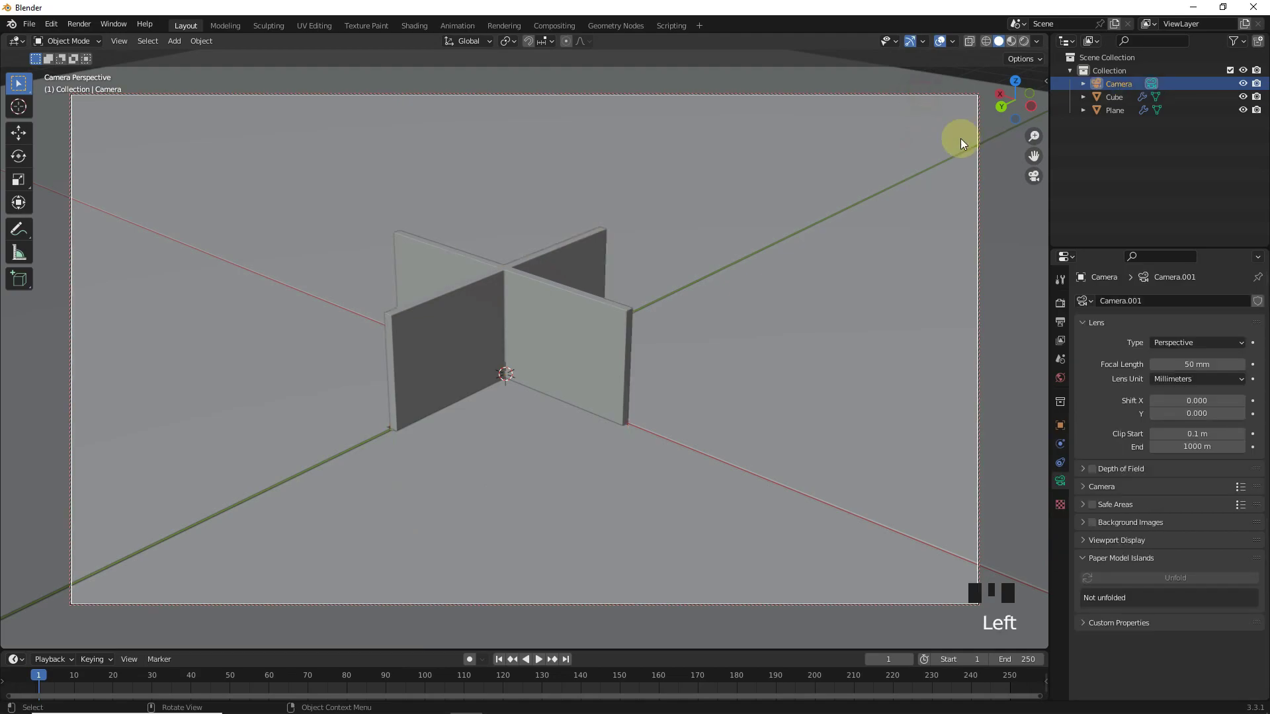
left_click(1217, 364)
type("5")
key("Return")
Raise the cross walls slightly upward with the Move tool.
middle_click_drag(576, 406, 586, 405, "shift")
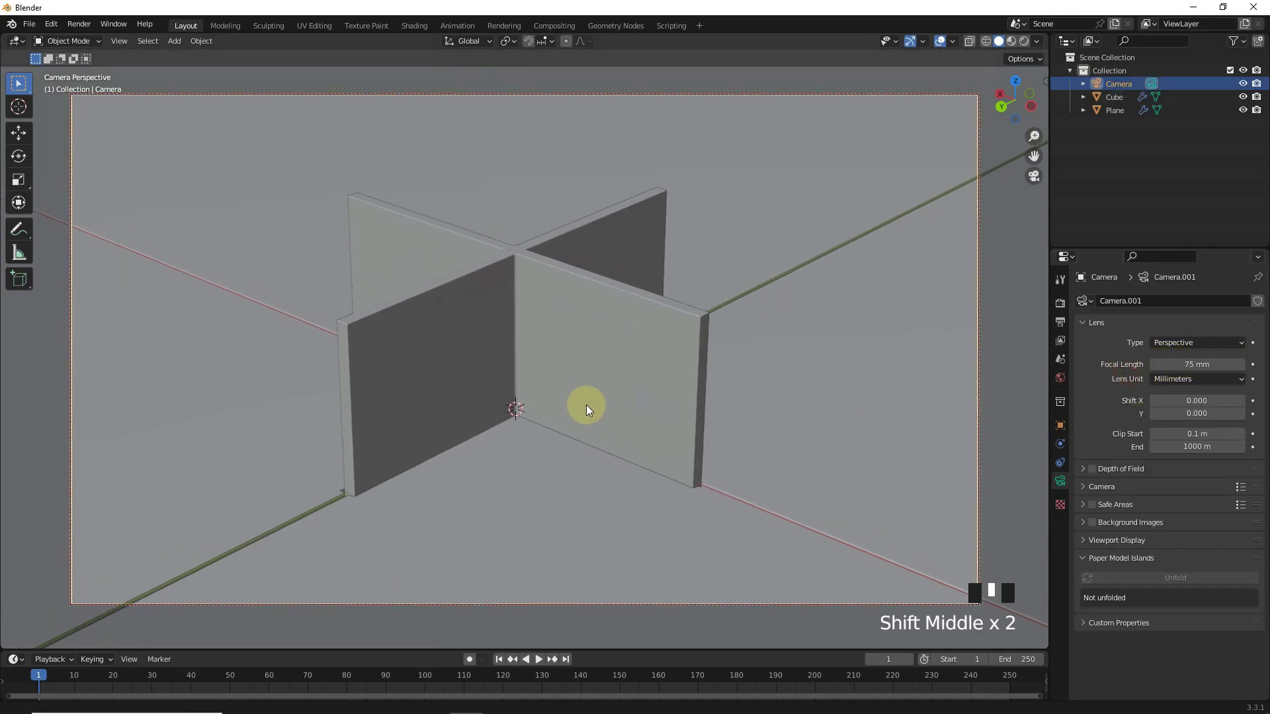
left_click(543, 367)
scroll(510, 366, "down", 4)
left_click(18, 132)
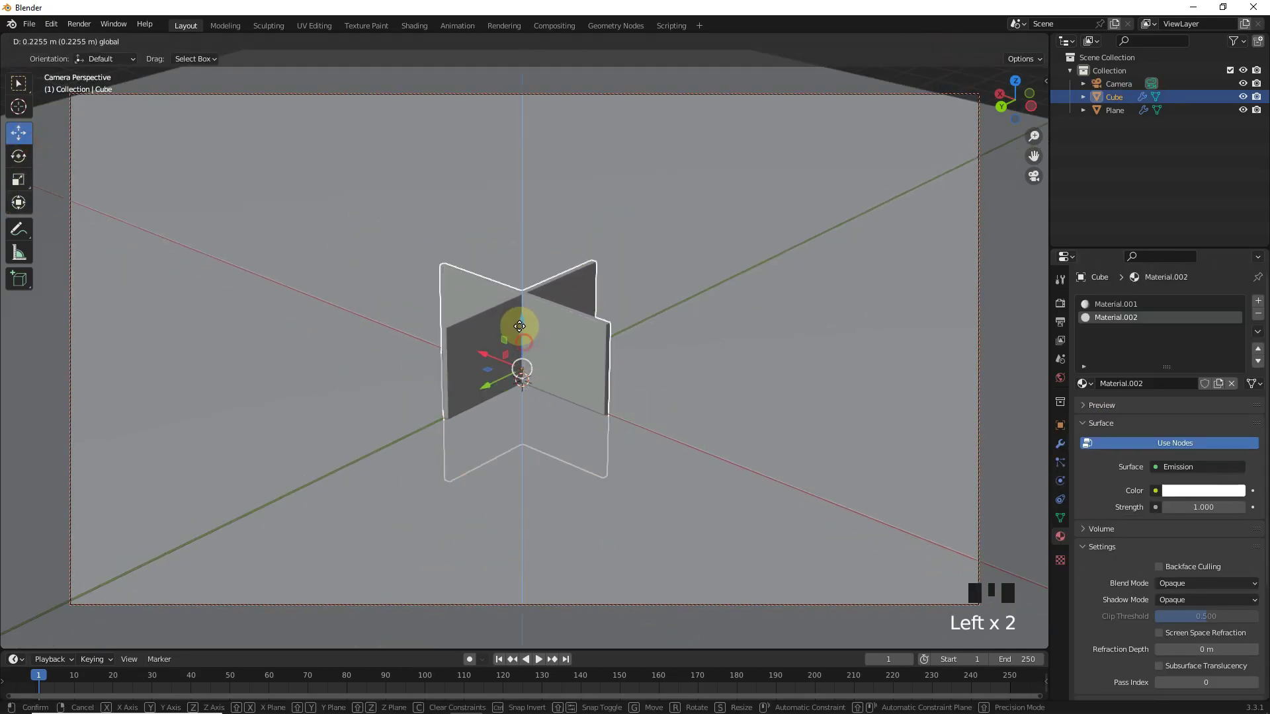
mouse_move(519, 338)
left_mouse_down()
mouse_move(519, 320)
mouse_move(519, 332)
left_mouse_up()
scroll(673, 345, "up", 3)
left_click(607, 307)
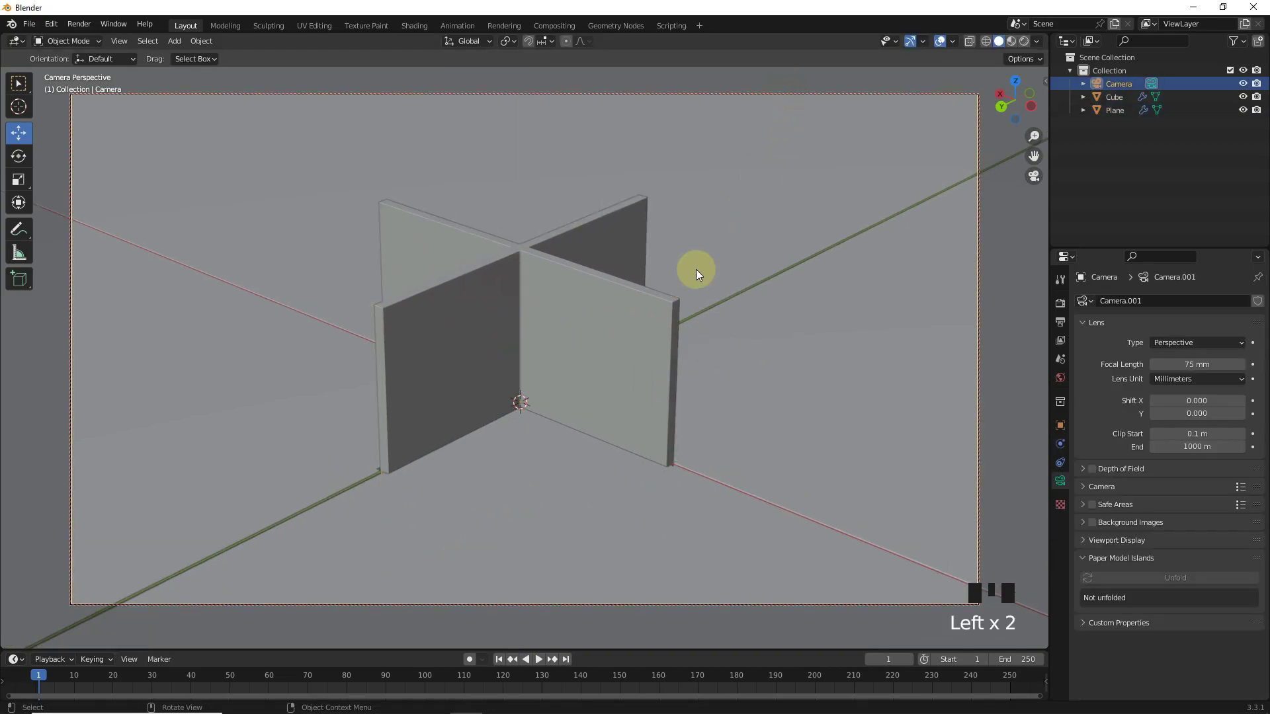
Sink the cross walls below the floor to about Z -2.8787 m as the low pose.
key("KP_Decimal")
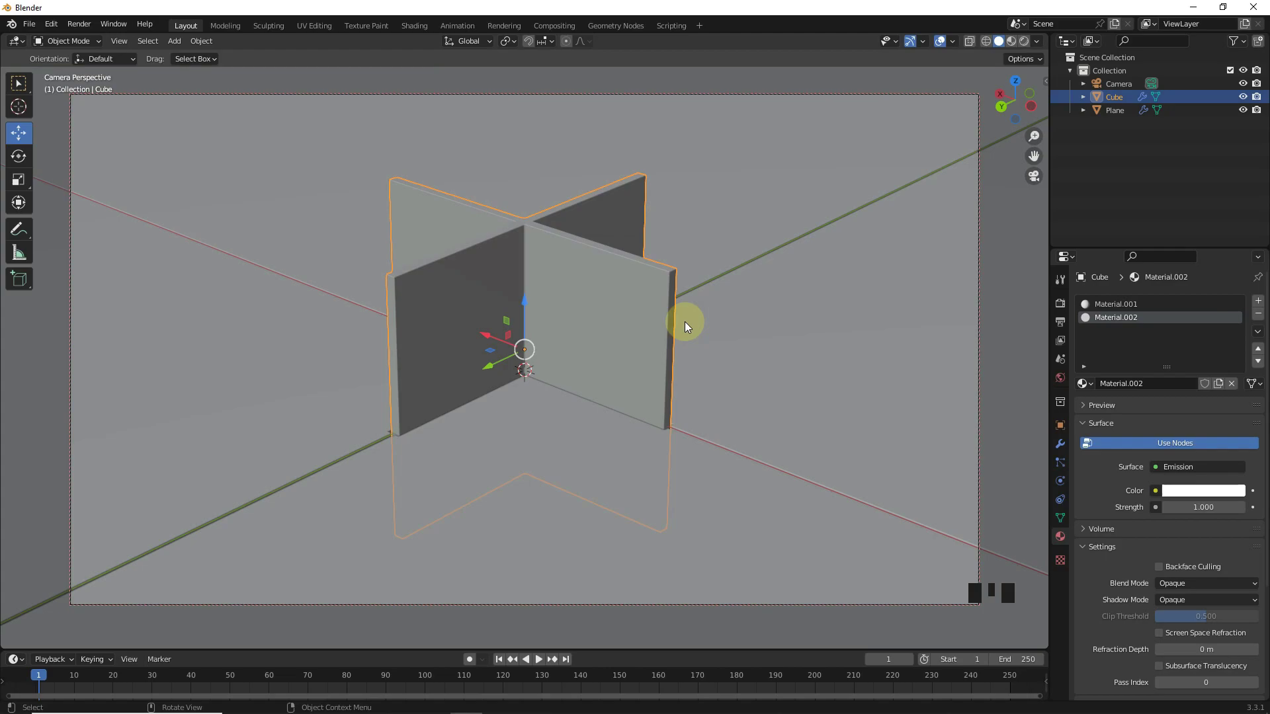
left_click_drag(522, 360, 523, 584)
left_click(1059, 425)
left_click_drag(1191, 368, 1197, 368)
type("8")
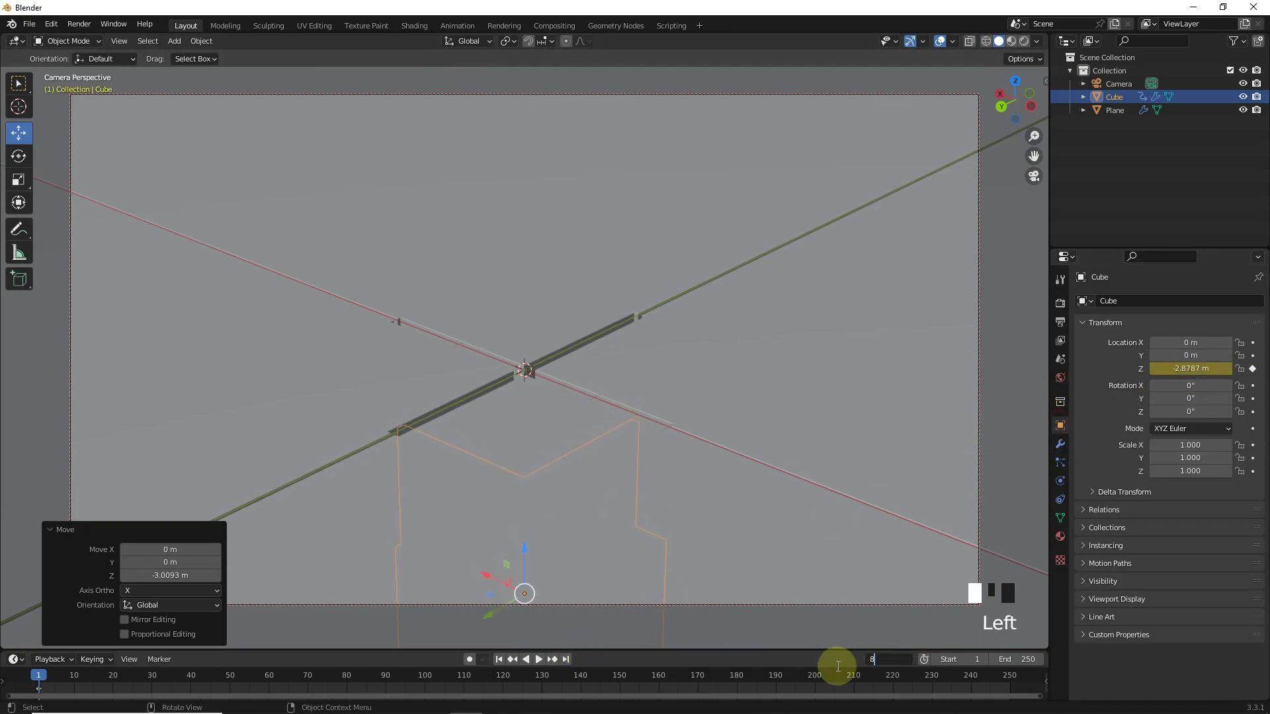
type("0")
key("Return")
Raise the walls back above the floor and keyframe their Z location for the peak.
left_click_drag(524, 554, 527, 326)
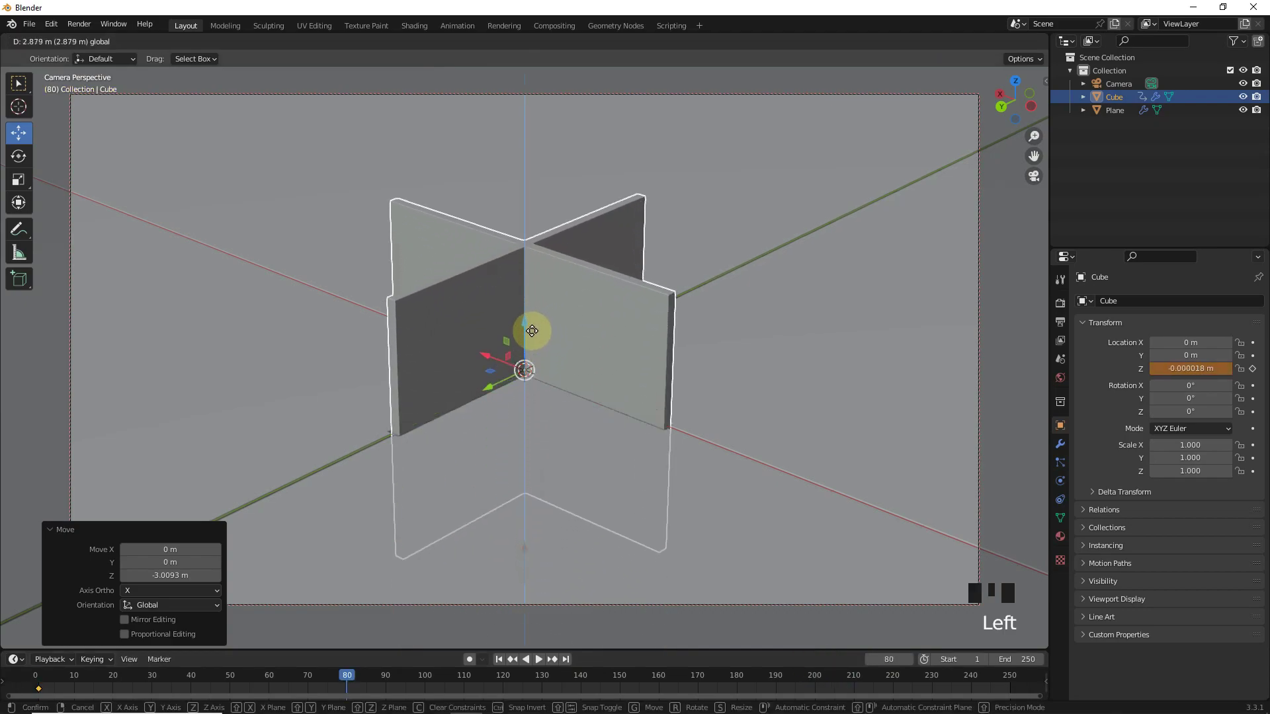
left_click(1252, 367)
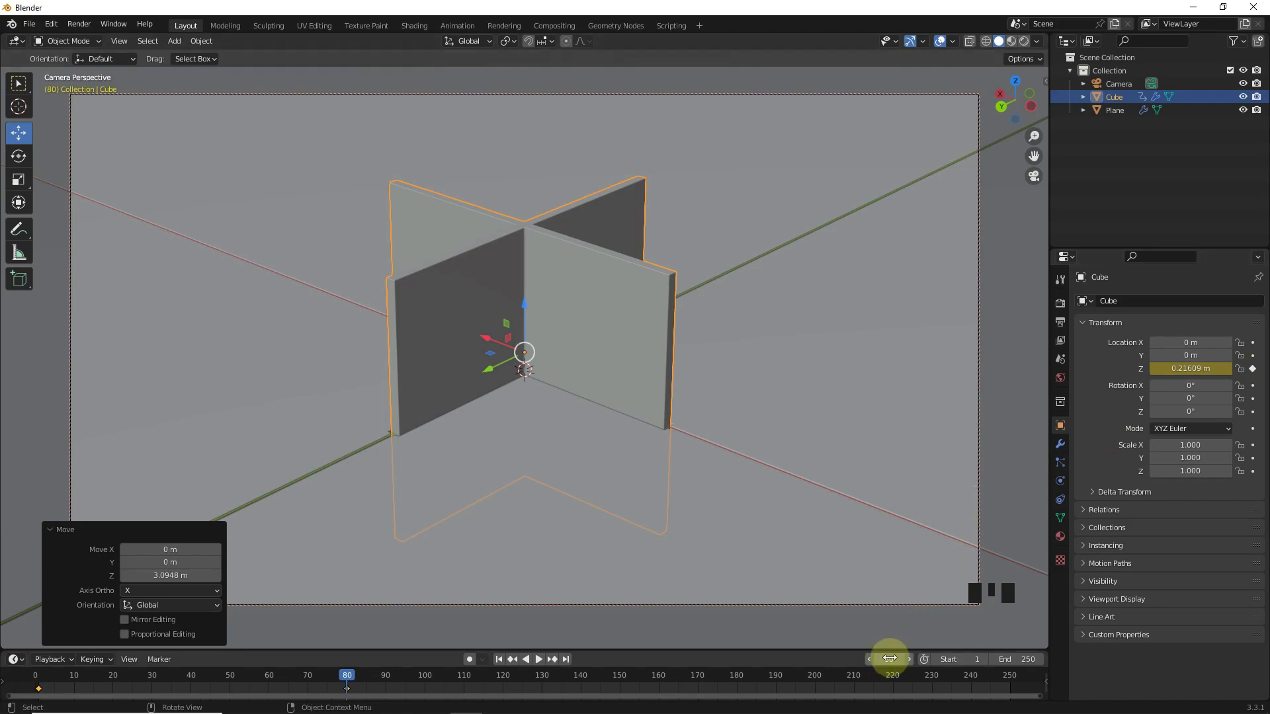
type("90")
key("Return")
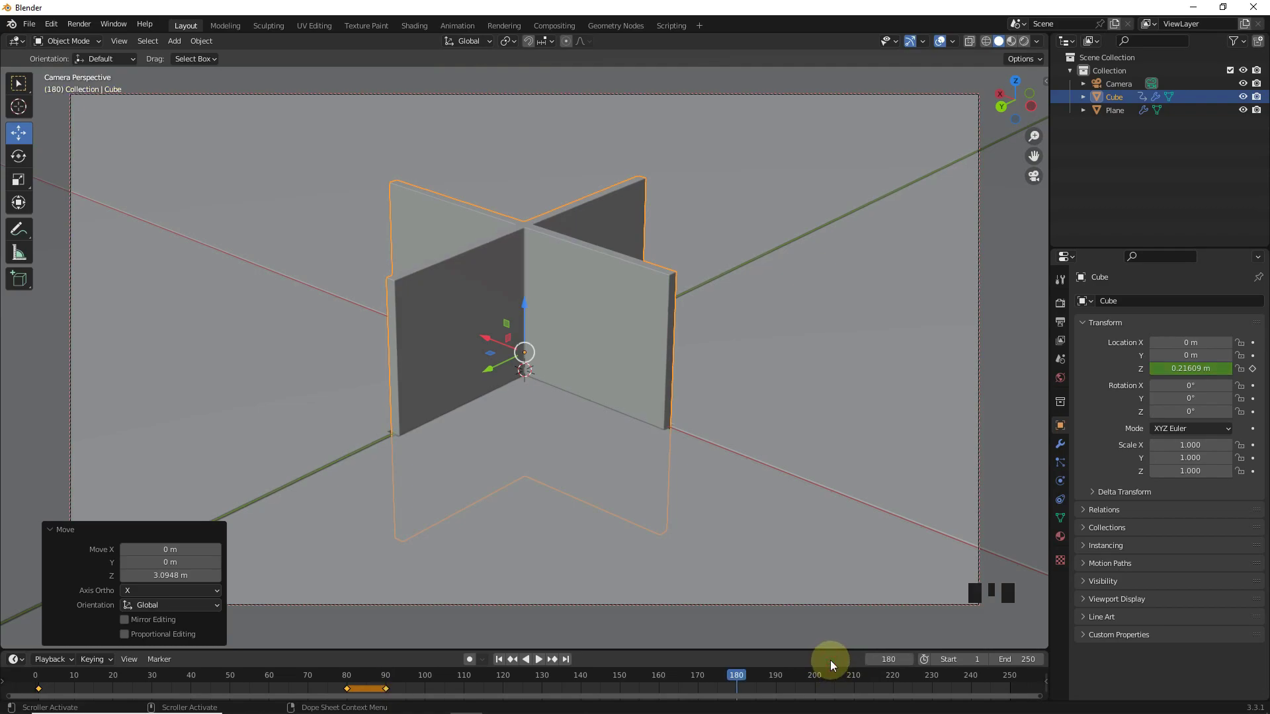
Paste the low pose as a key at frame 180 and give the keys Bezier interpolation.
left_click(39, 691)
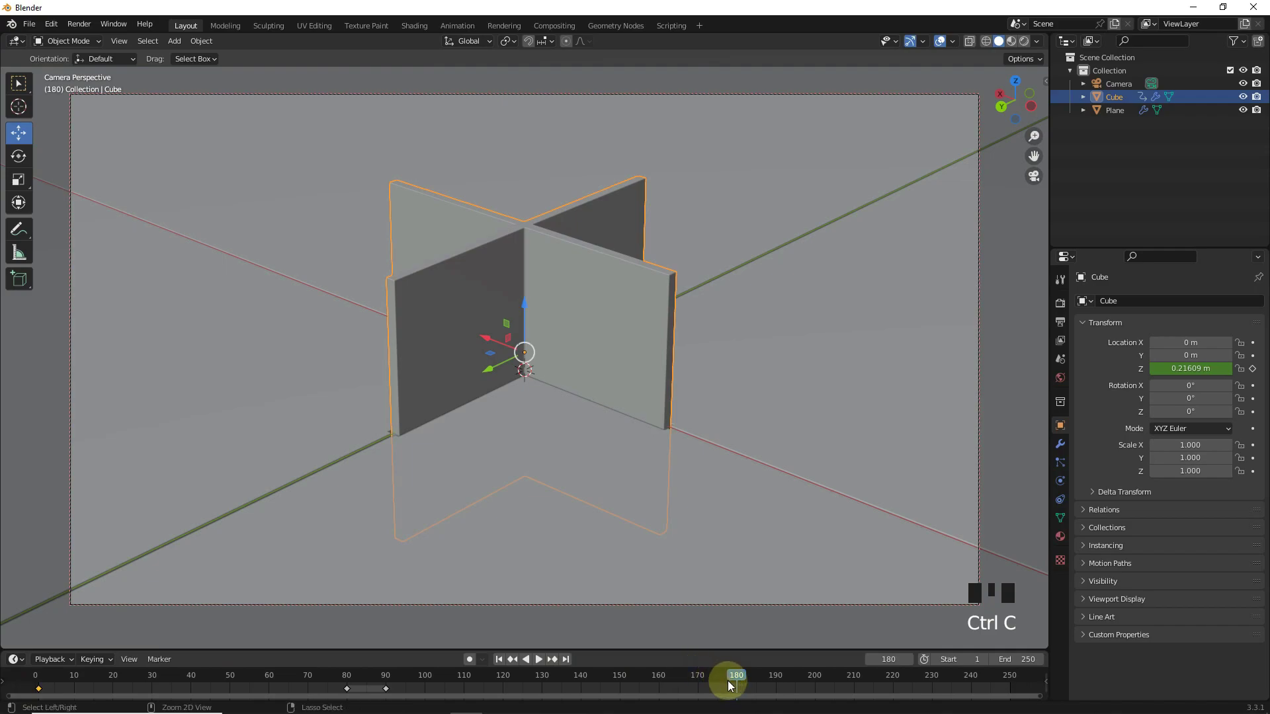
key("ctrl+v")
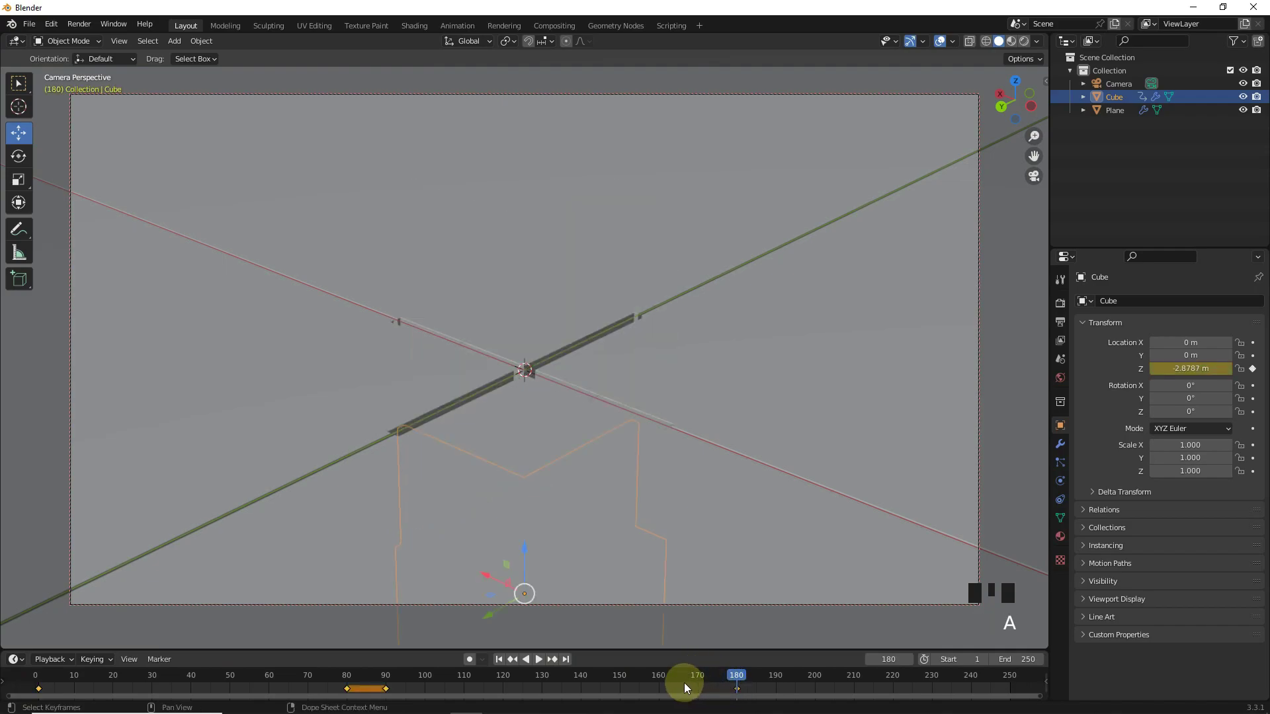
right_click(368, 696)
mouse_move(320, 606)
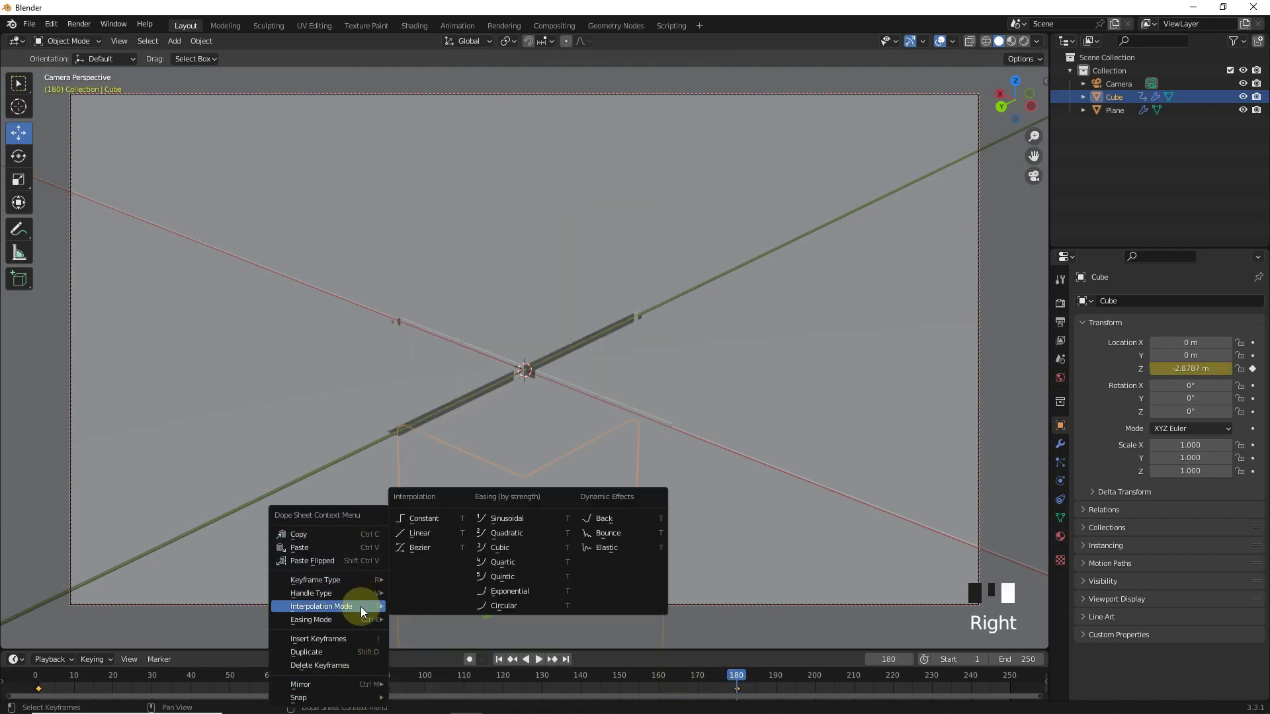
left_click(438, 554)
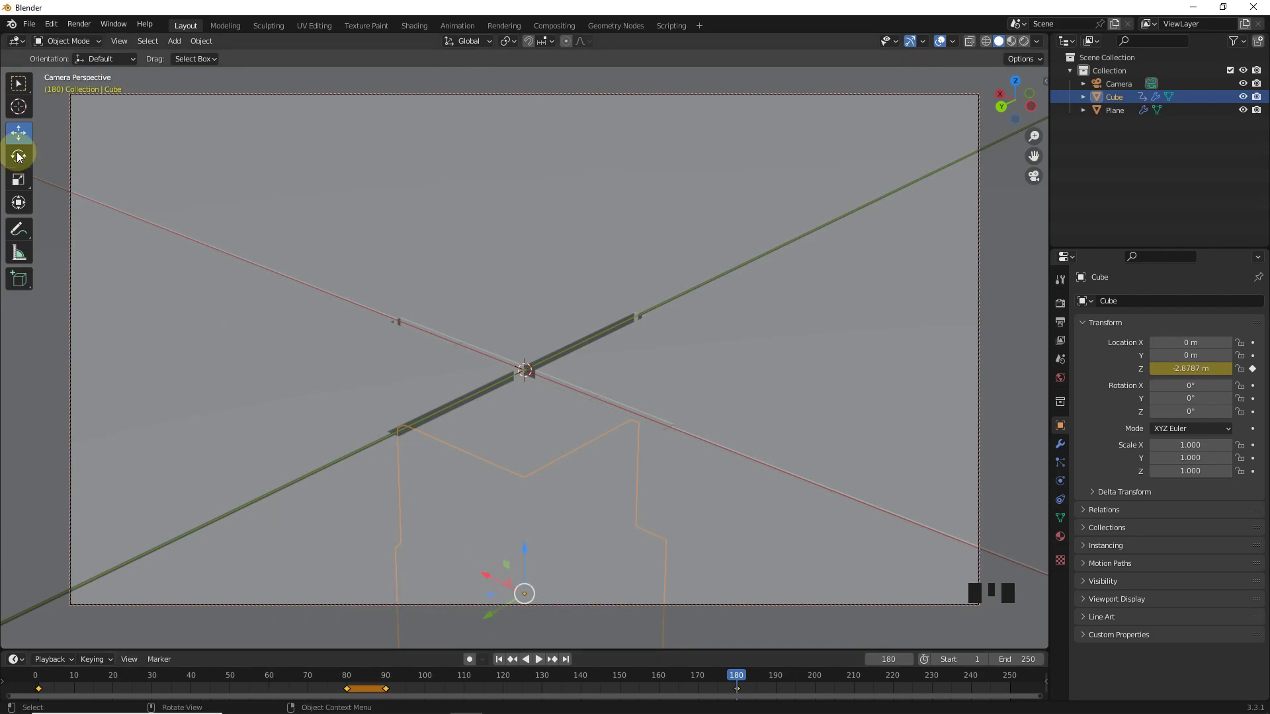
Show the Z Location curve in the Graph Editor and stretch the frame 1 and 180 handles outward.
left_click(17, 41)
left_click(184, 106)
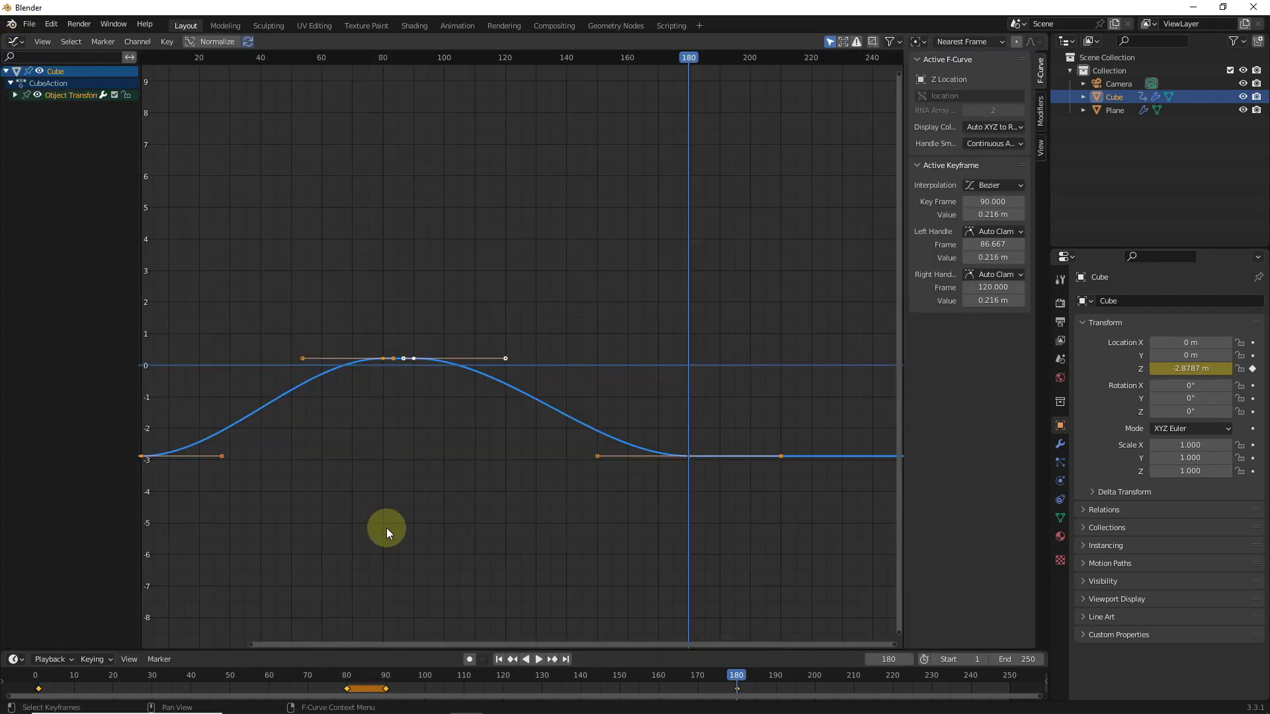
left_click_drag(382, 641, 336, 646)
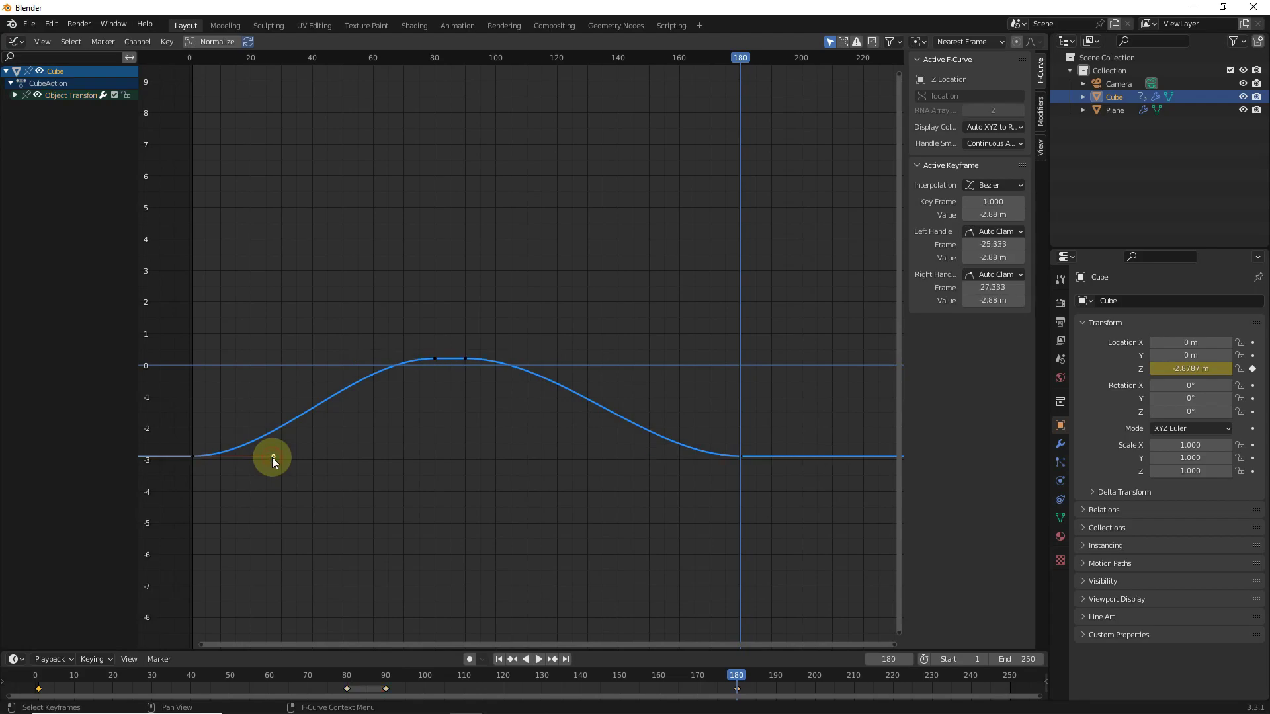
left_click_drag(291, 456, 540, 456)
left_click(741, 457)
left_click_drag(649, 459, 418, 458)
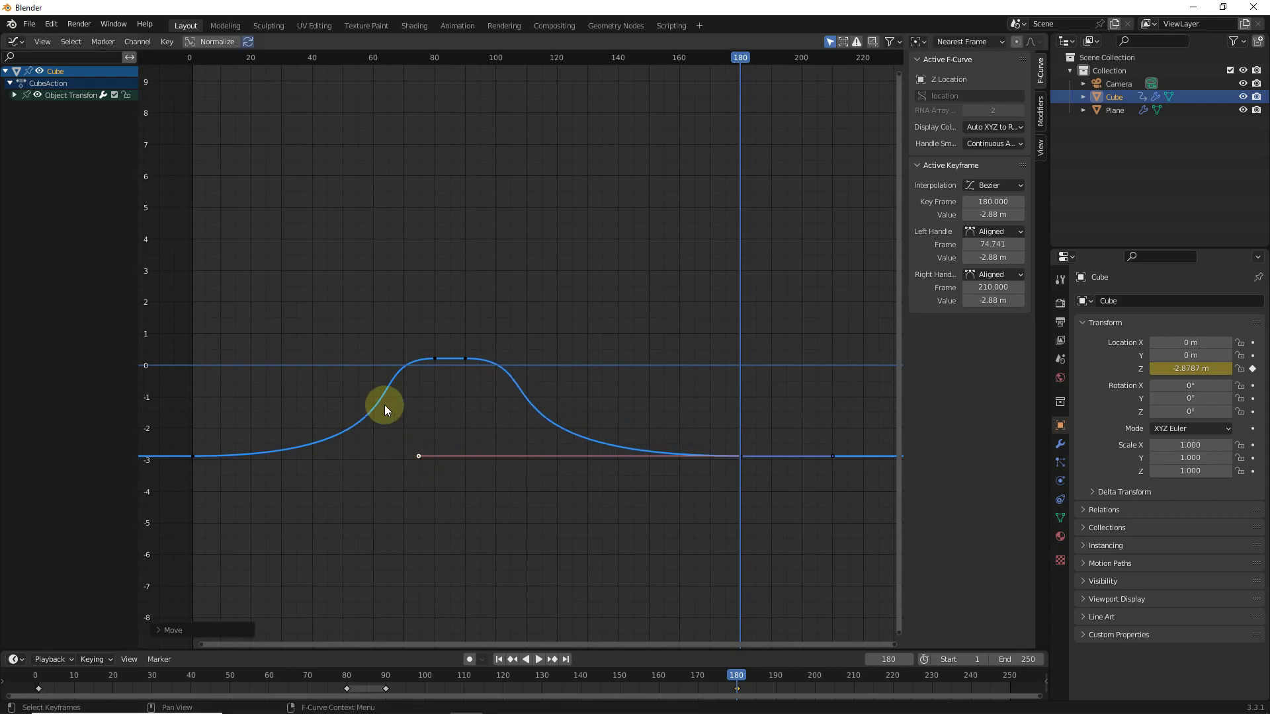
Set the frame rate to 60 fps and switch the 3D viewport to Rendered shading.
left_click(1060, 322)
left_click(1205, 421)
left_click(1179, 511)
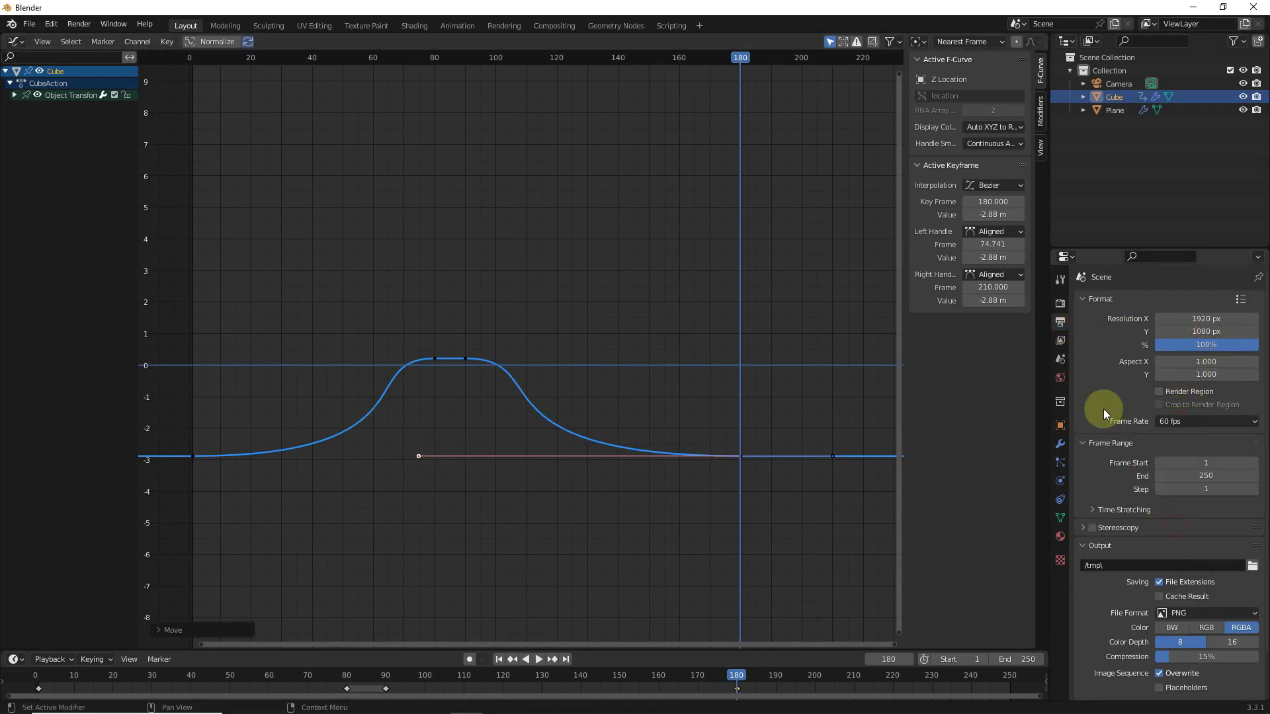
left_click(17, 41)
left_click(40, 79)
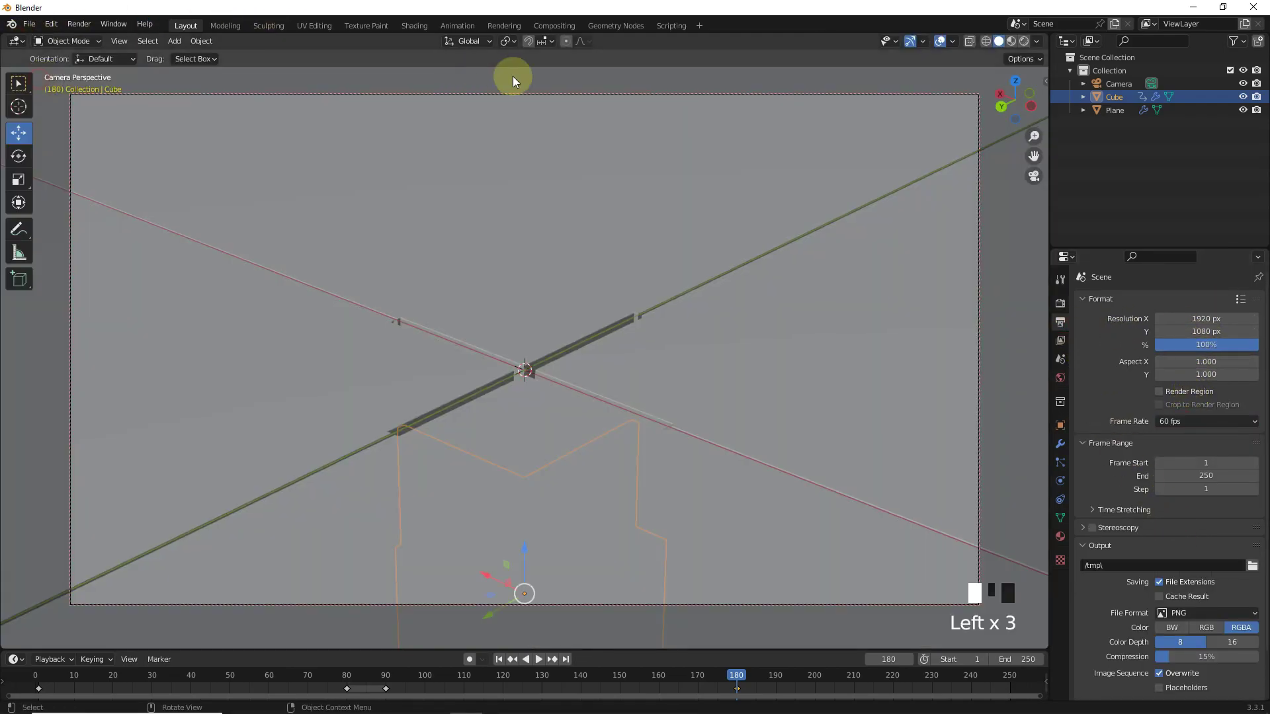
left_click(1024, 41)
Use Cycles as the render engine and lower the world background strength to 0.2.
left_click(1060, 302)
left_click(1190, 301)
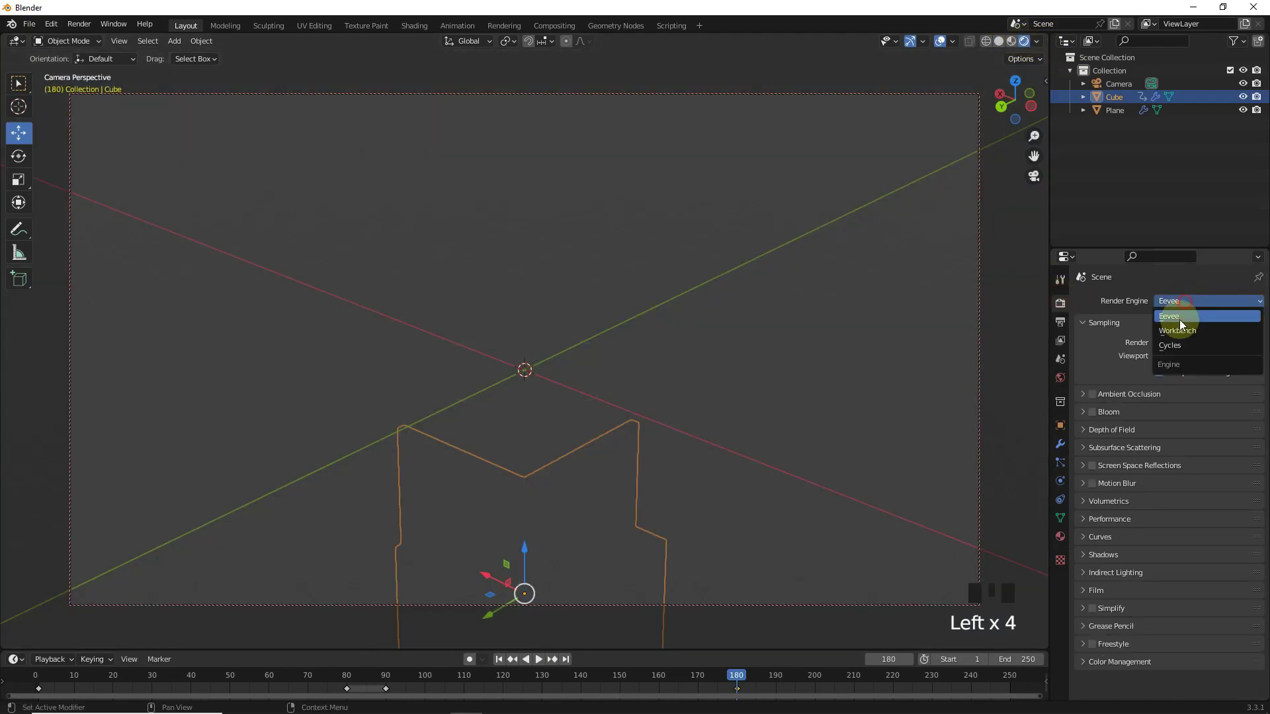
left_click(1183, 354)
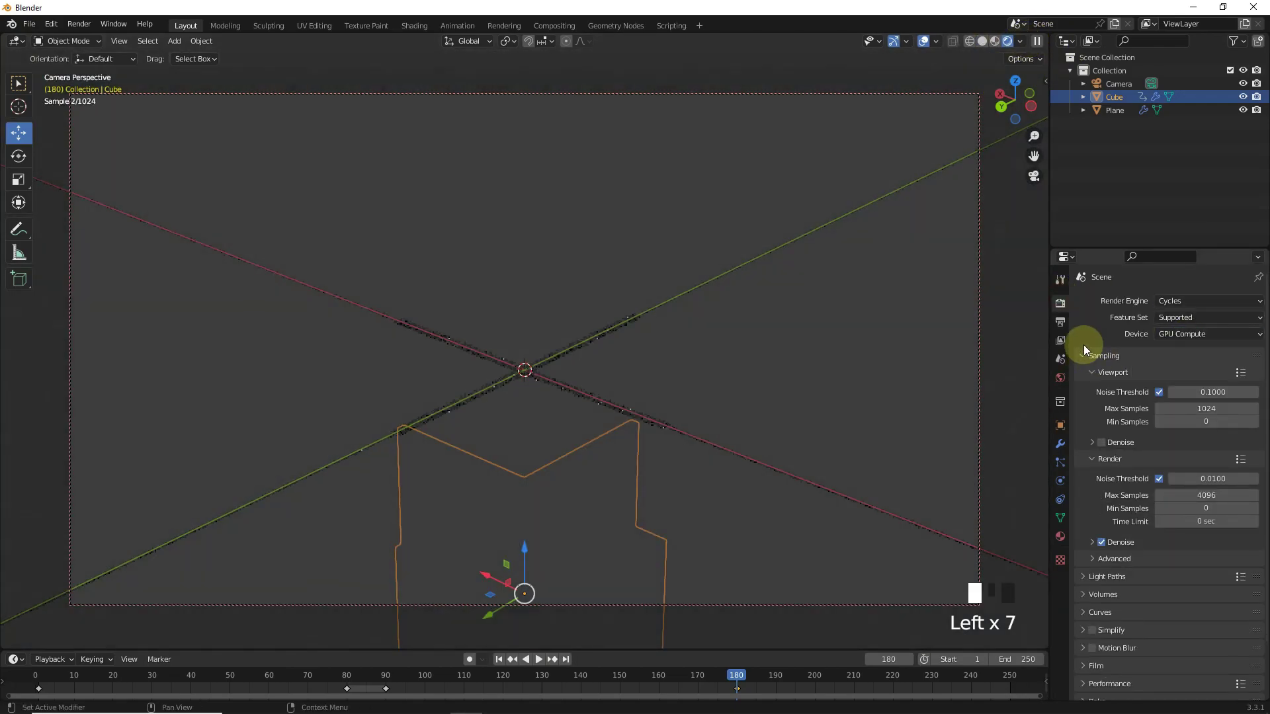
left_click(1060, 377)
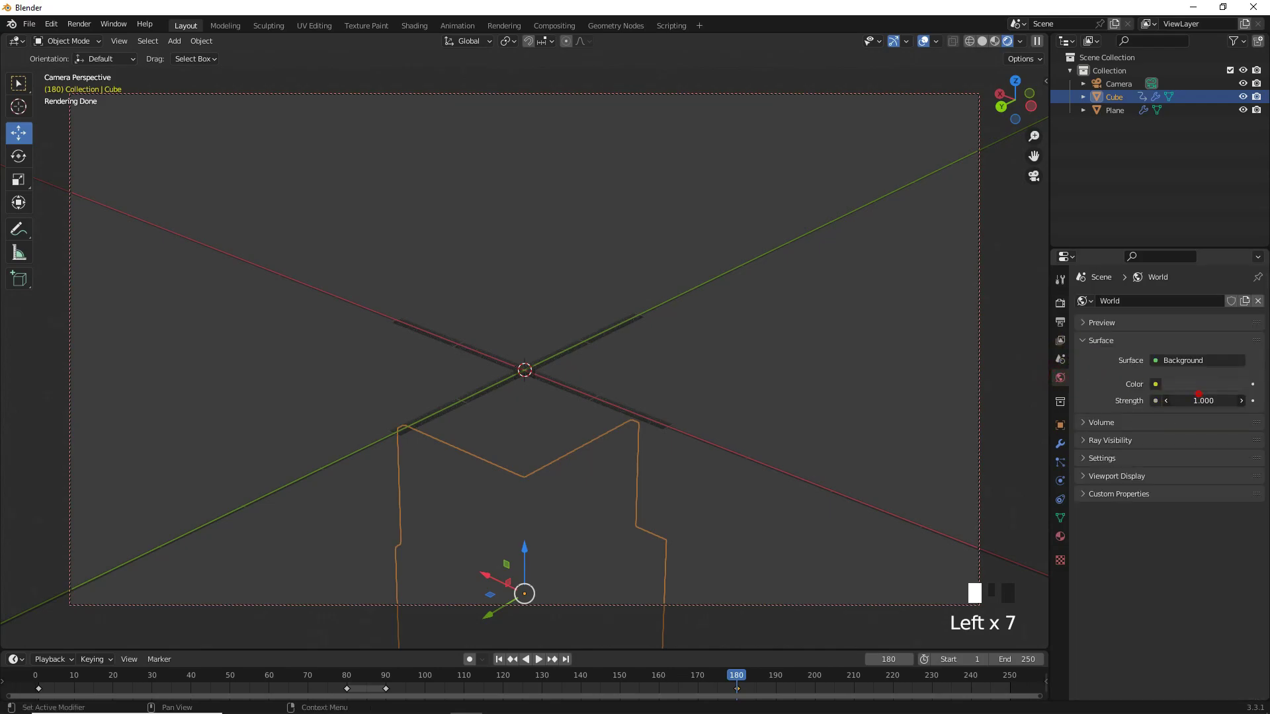
type("0.2")
left_click(1055, 338)
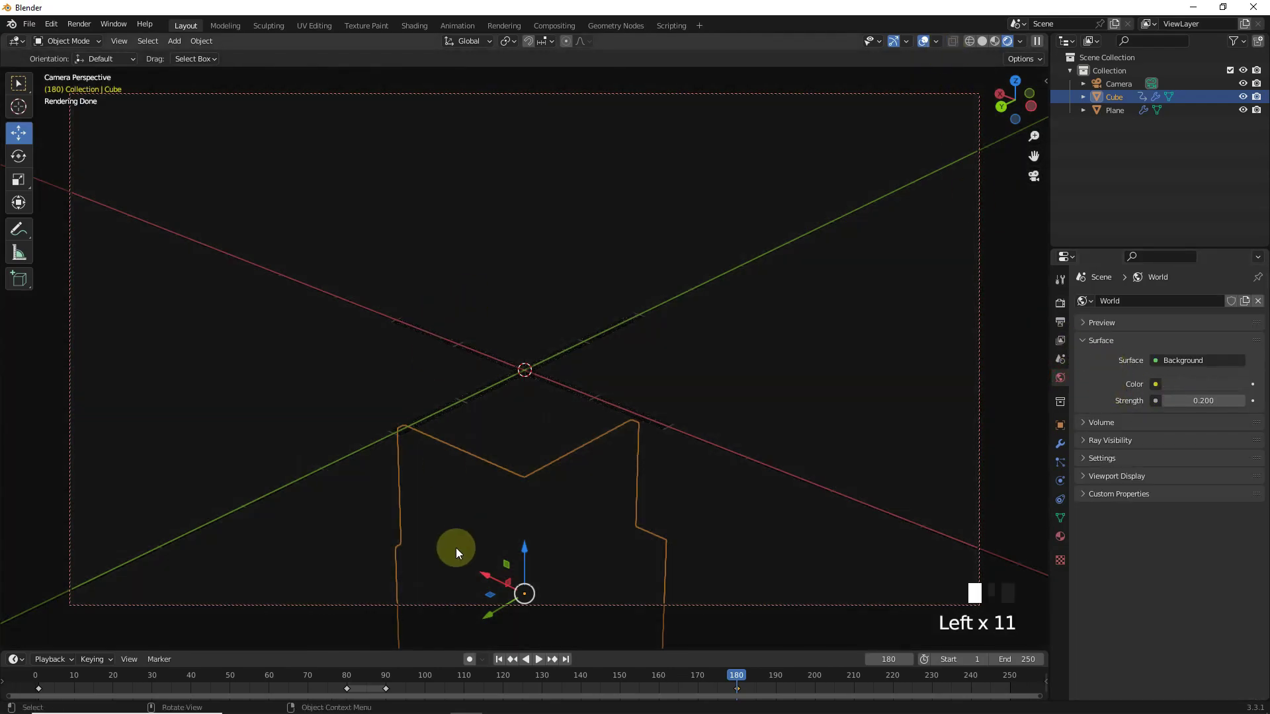
Give the floor plane a new material with a light lavender base colour.
left_click(370, 674)
left_click(801, 368)
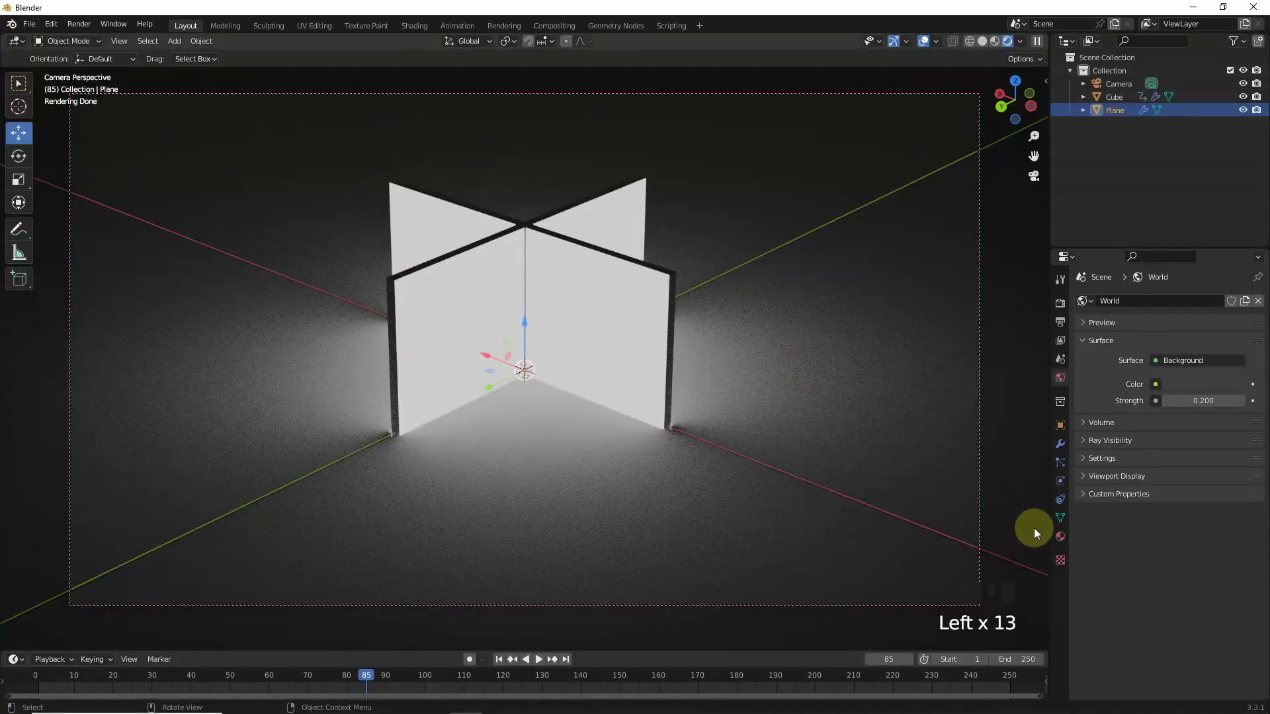
left_click(1060, 536)
left_click(1196, 358)
left_click(1201, 474)
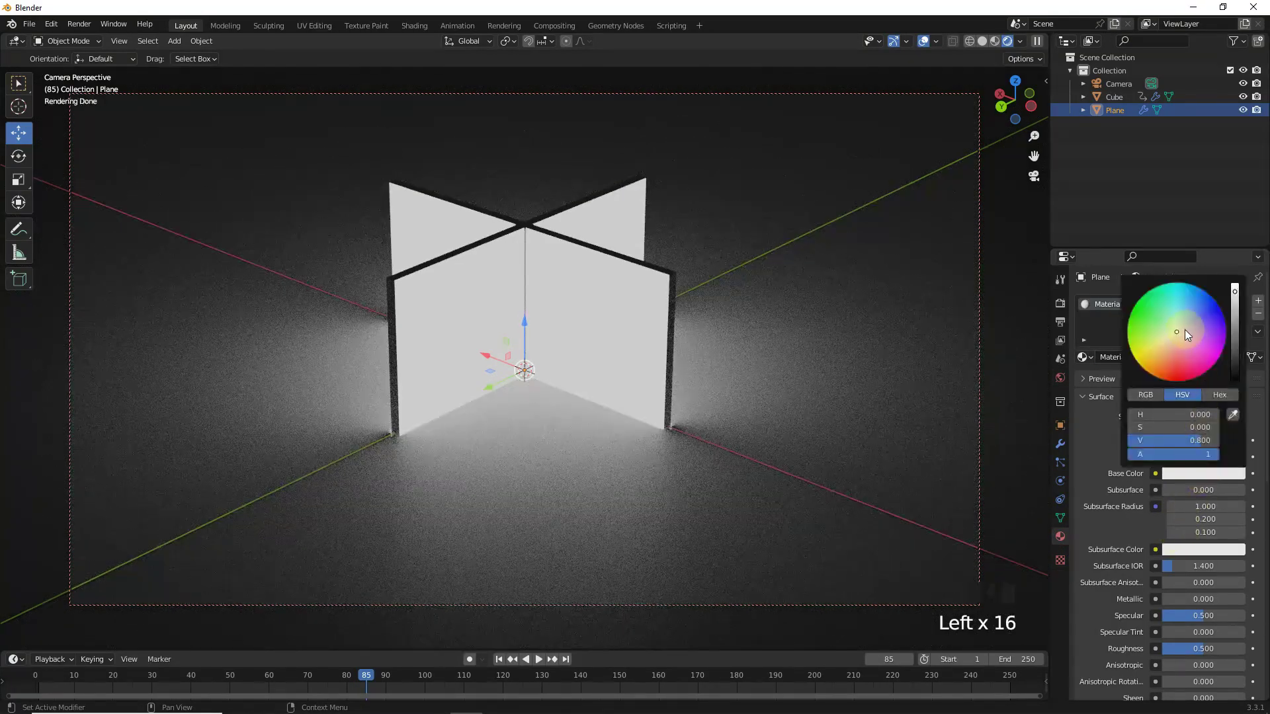
left_click(1183, 325)
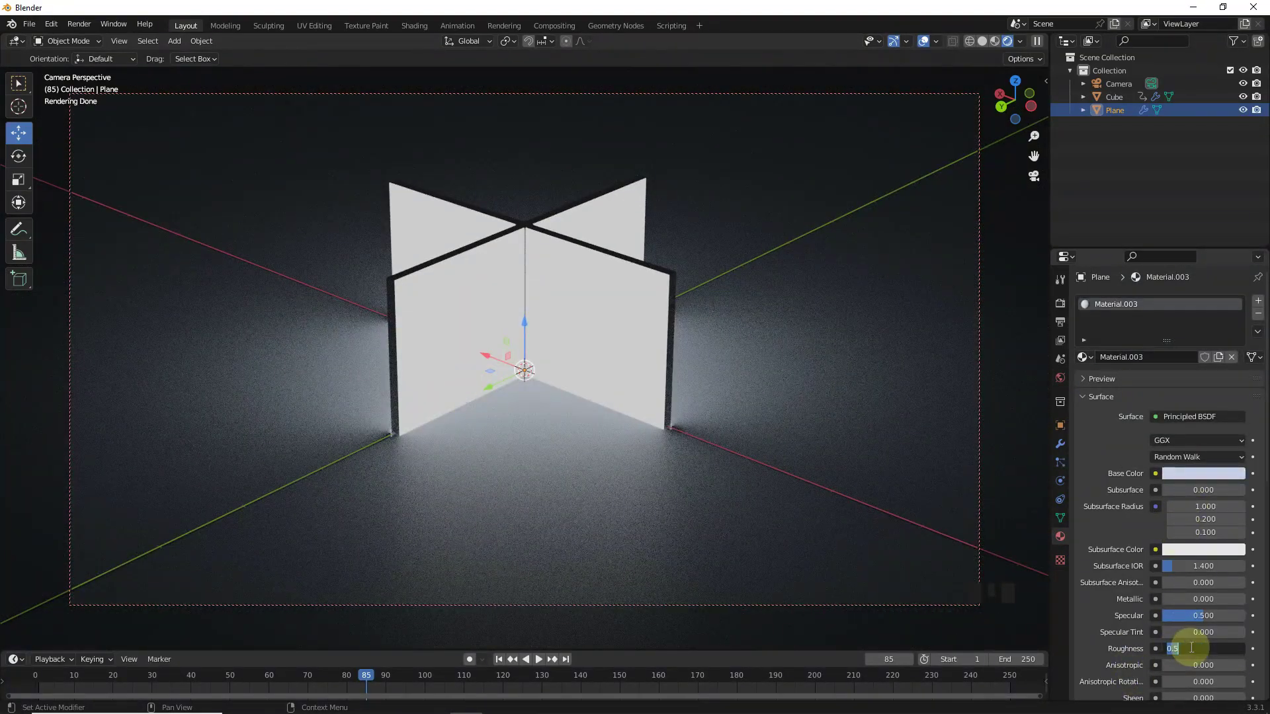
type("0.4")
Set floor roughness 0.4 and metallic 0.1, then walls' Material.001 metallic 0.1 and roughness 0.3.
left_click(1133, 626)
double_click(1180, 599)
type("0.1")
key("Return")
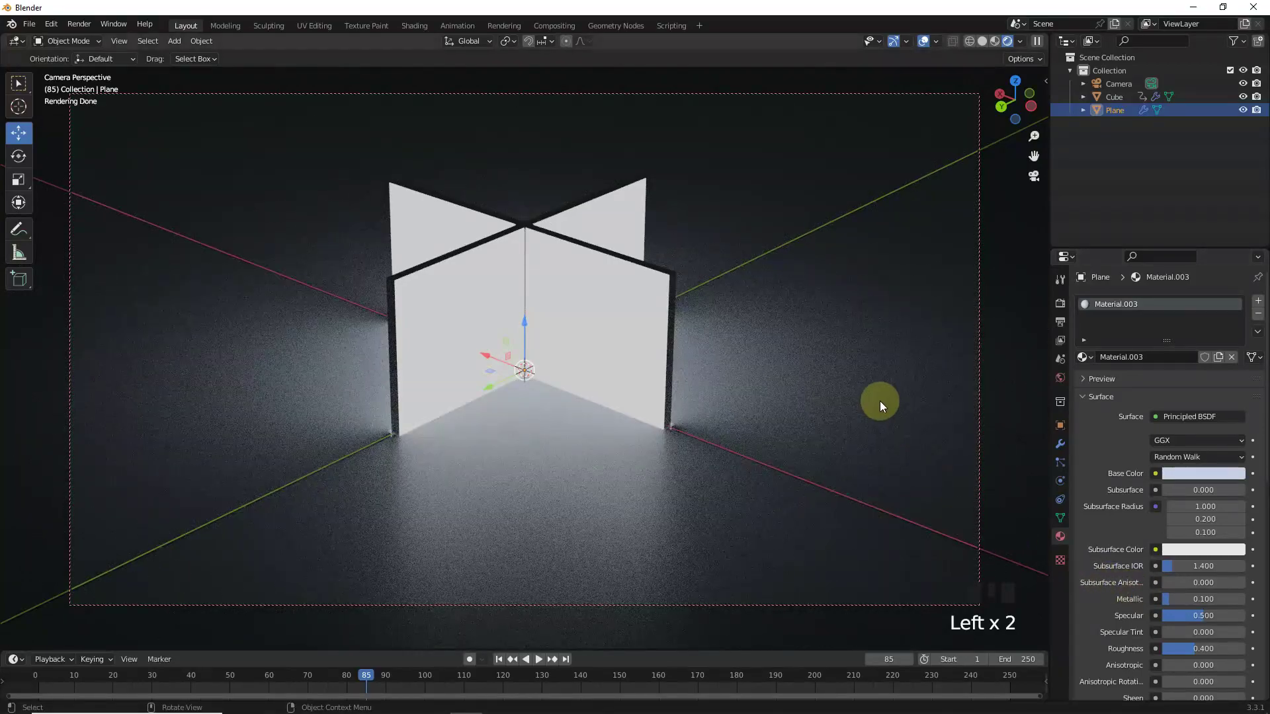
left_click(560, 281)
left_click(1171, 304)
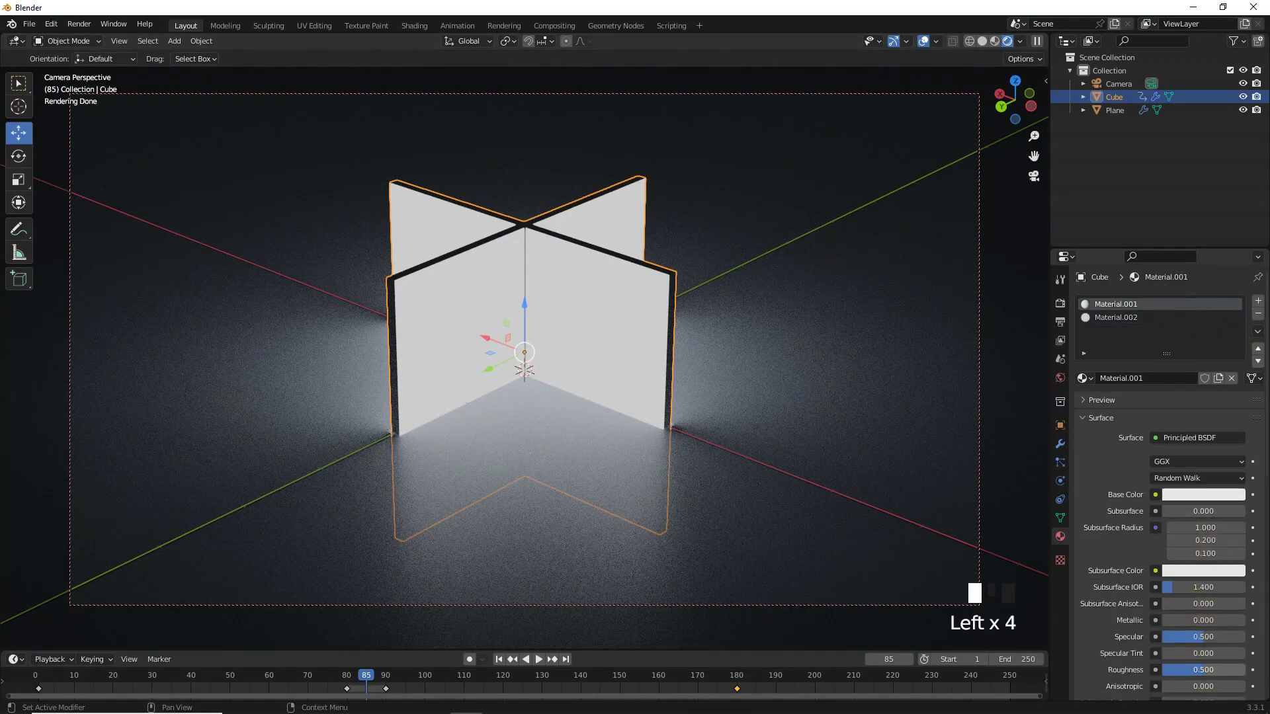
double_click(1118, 632)
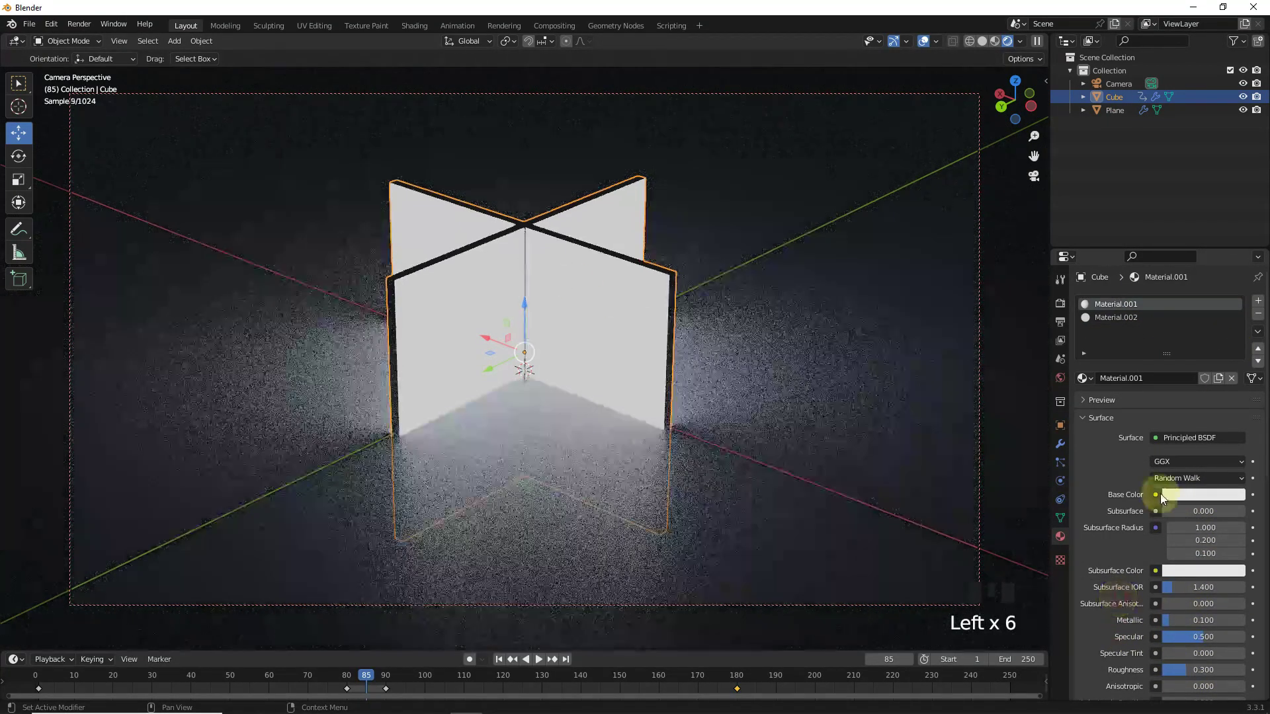
Give the camera a Child Of constraint targeting the Cube with influence 0.2.
left_click(1143, 86)
left_click(1060, 420)
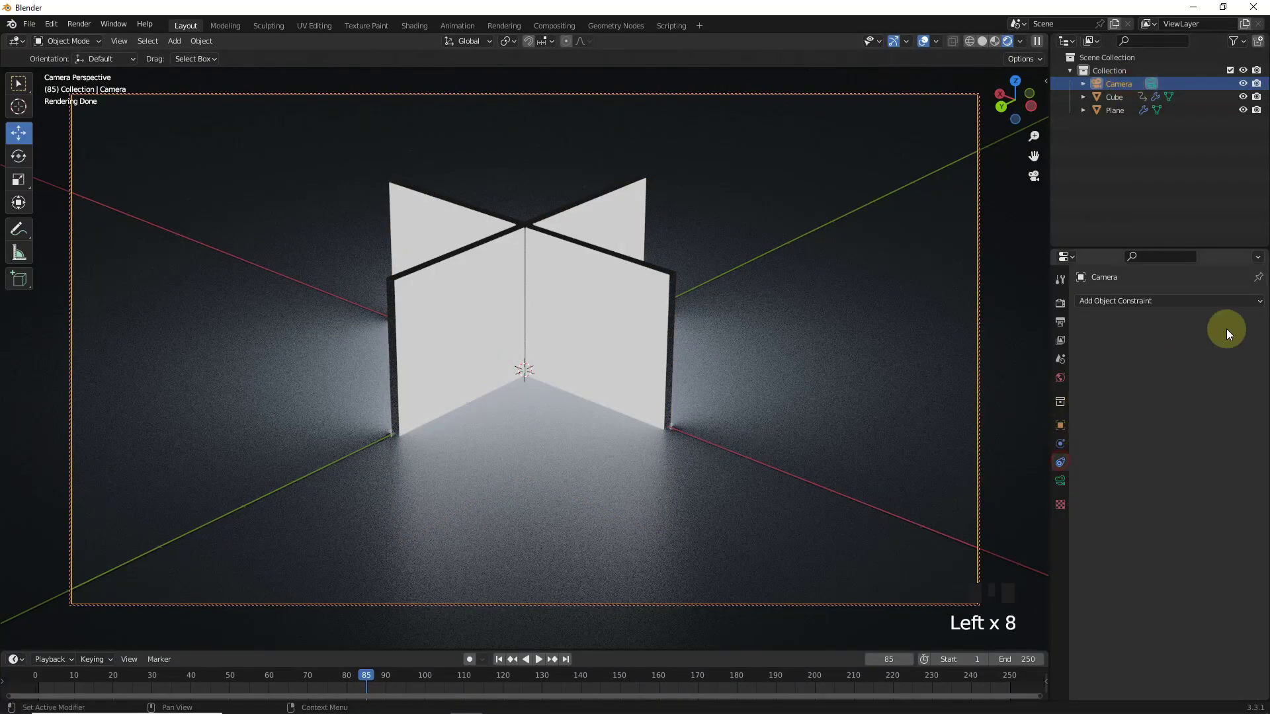
left_click(1253, 300)
left_click(1216, 366)
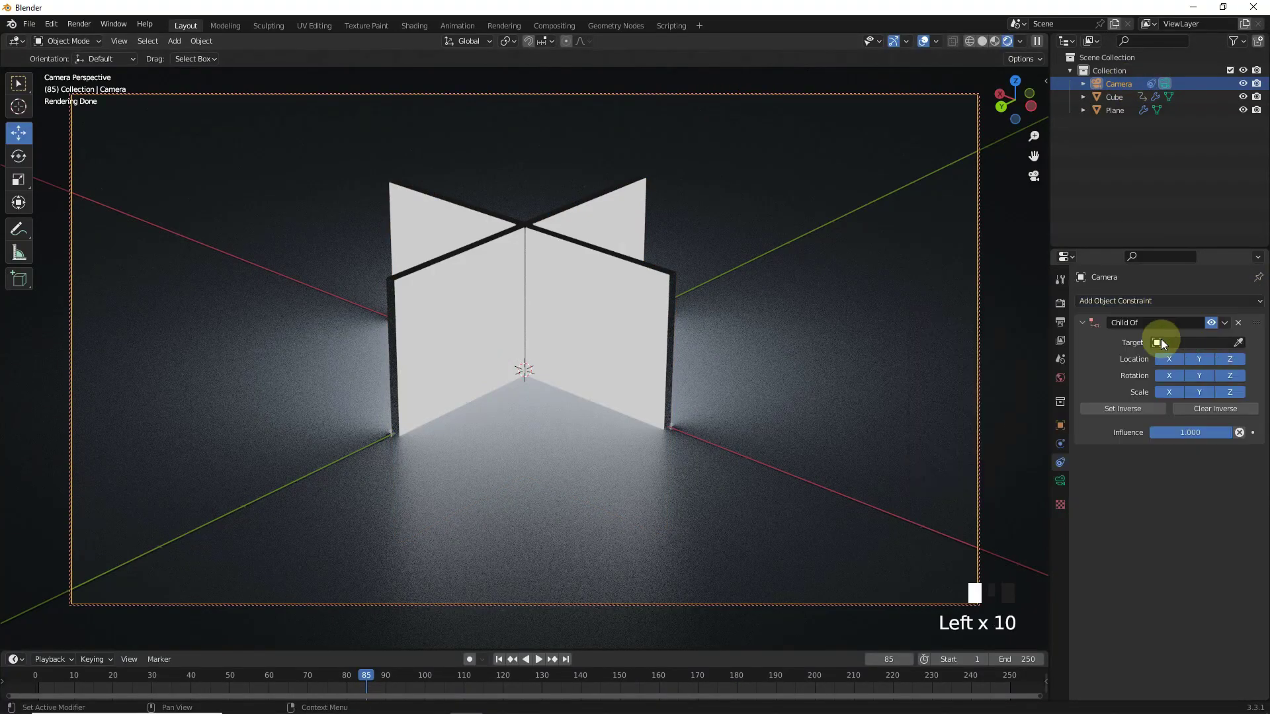
left_click(1238, 343)
left_click(610, 302)
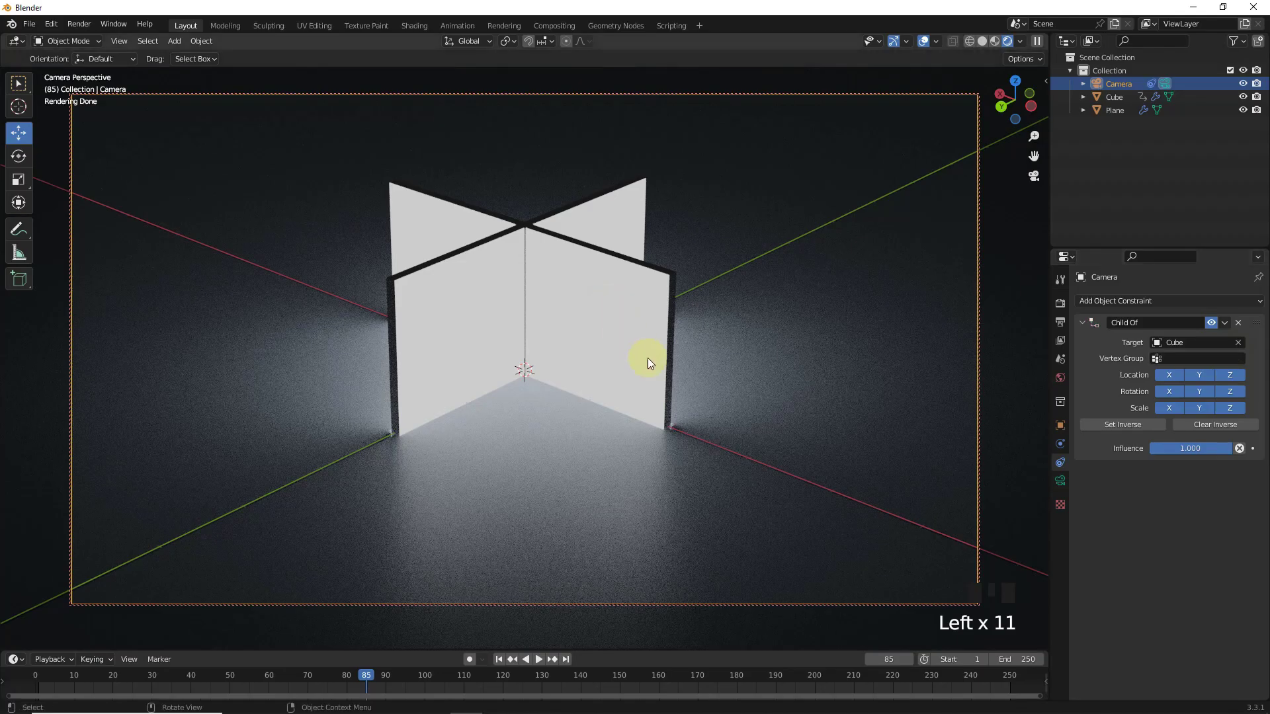
left_click(1192, 452)
type("0.2")
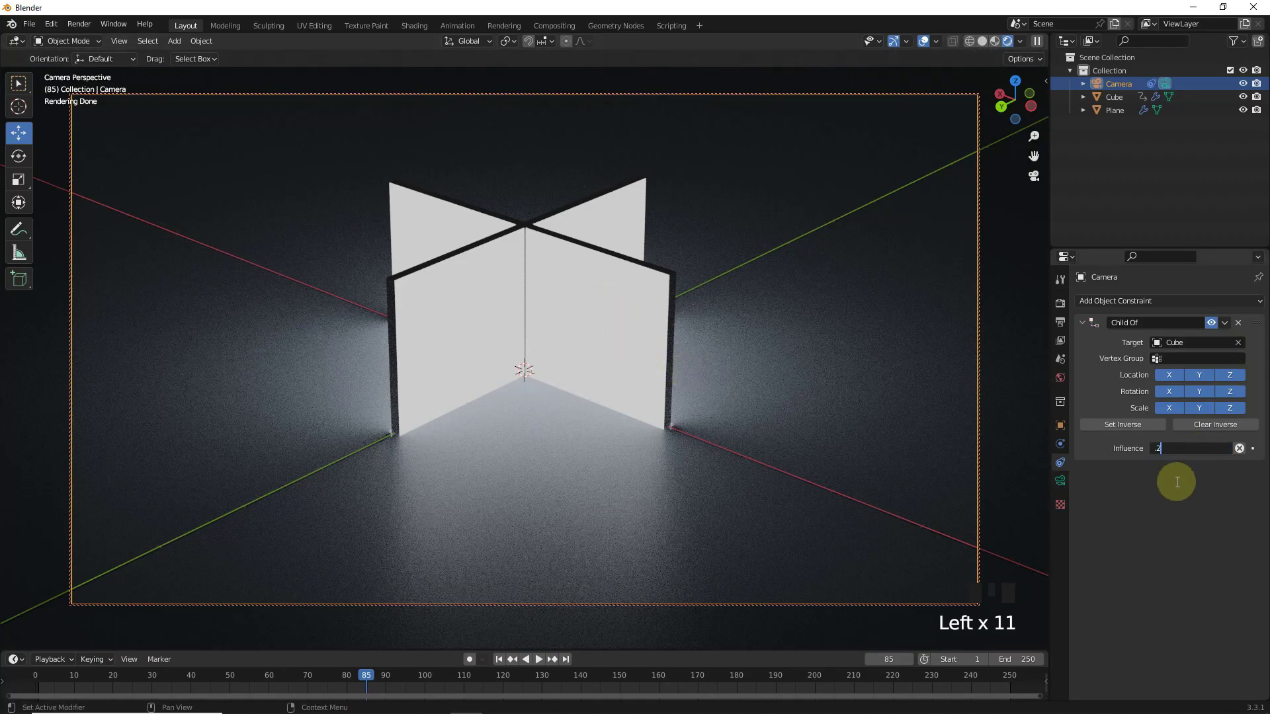
left_click(1175, 514)
Play the animation in Solid shading and set the scene end frame to 180.
left_click(498, 658)
key("space")
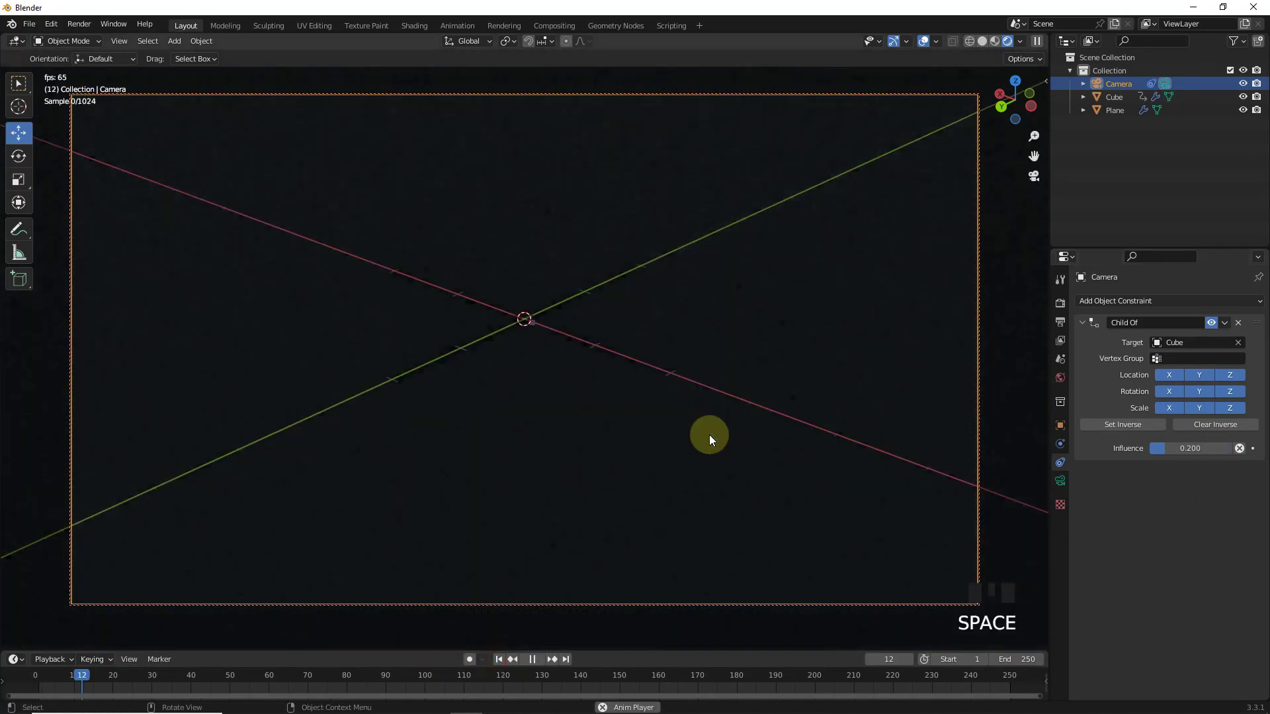
left_click(982, 40)
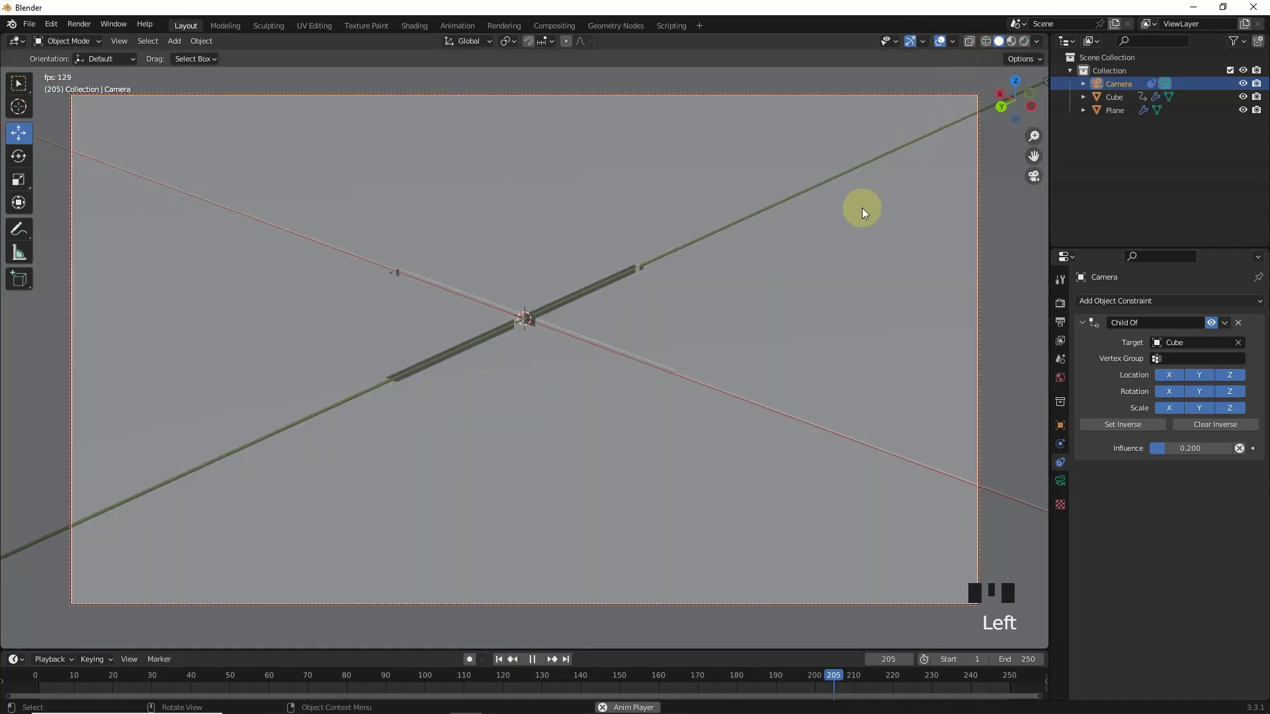
left_click_drag(1006, 659, 830, 658)
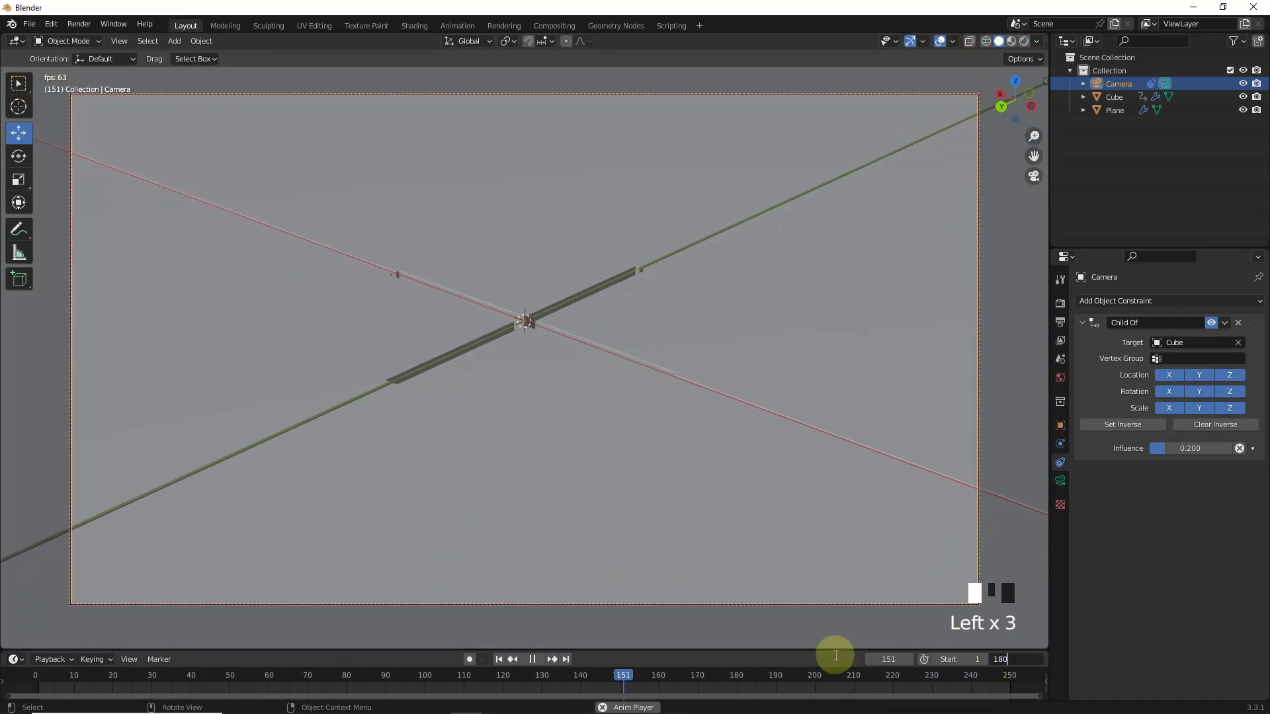